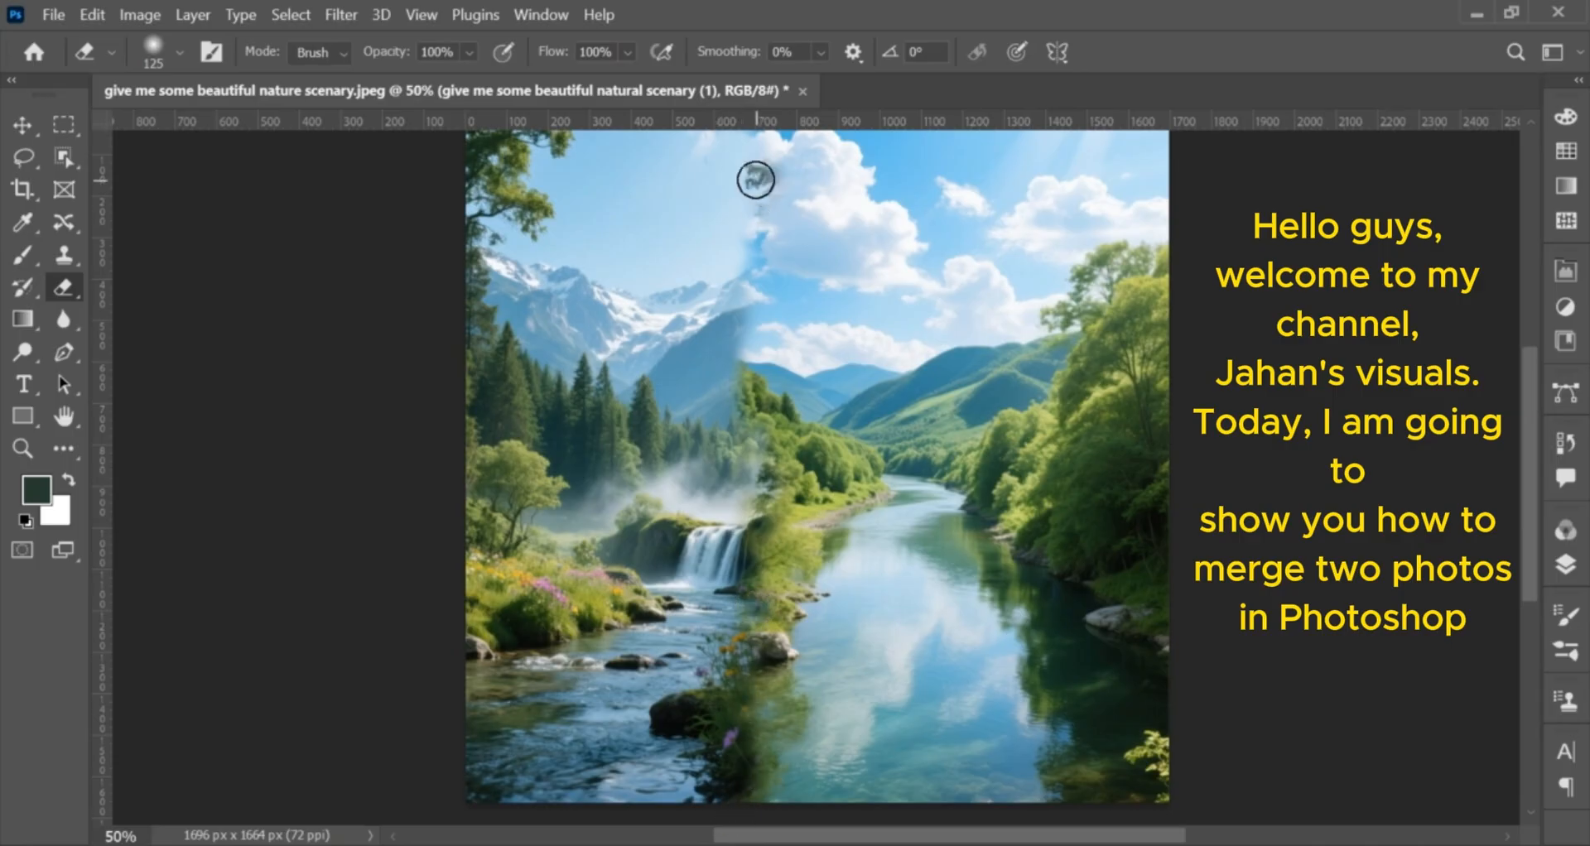
# - Erase the tree remnant in the sky along the seam and merge the two photo layers into one
pyautogui.moveTo(741, 217)
pyautogui.mouseDown()
pyautogui.moveTo(750, 398)
pyautogui.moveTo(724, 775)
pyautogui.moveTo(756, 574)
pyautogui.moveTo(746, 195)
pyautogui.mouseUp()
pyautogui.click(1566, 565)
pyautogui.hotkey('ctrl', 'e')
pyautogui.press('b')
# - Choose a blending mode for the Brush and sample a paint colour from the river
pyautogui.click(364, 51)
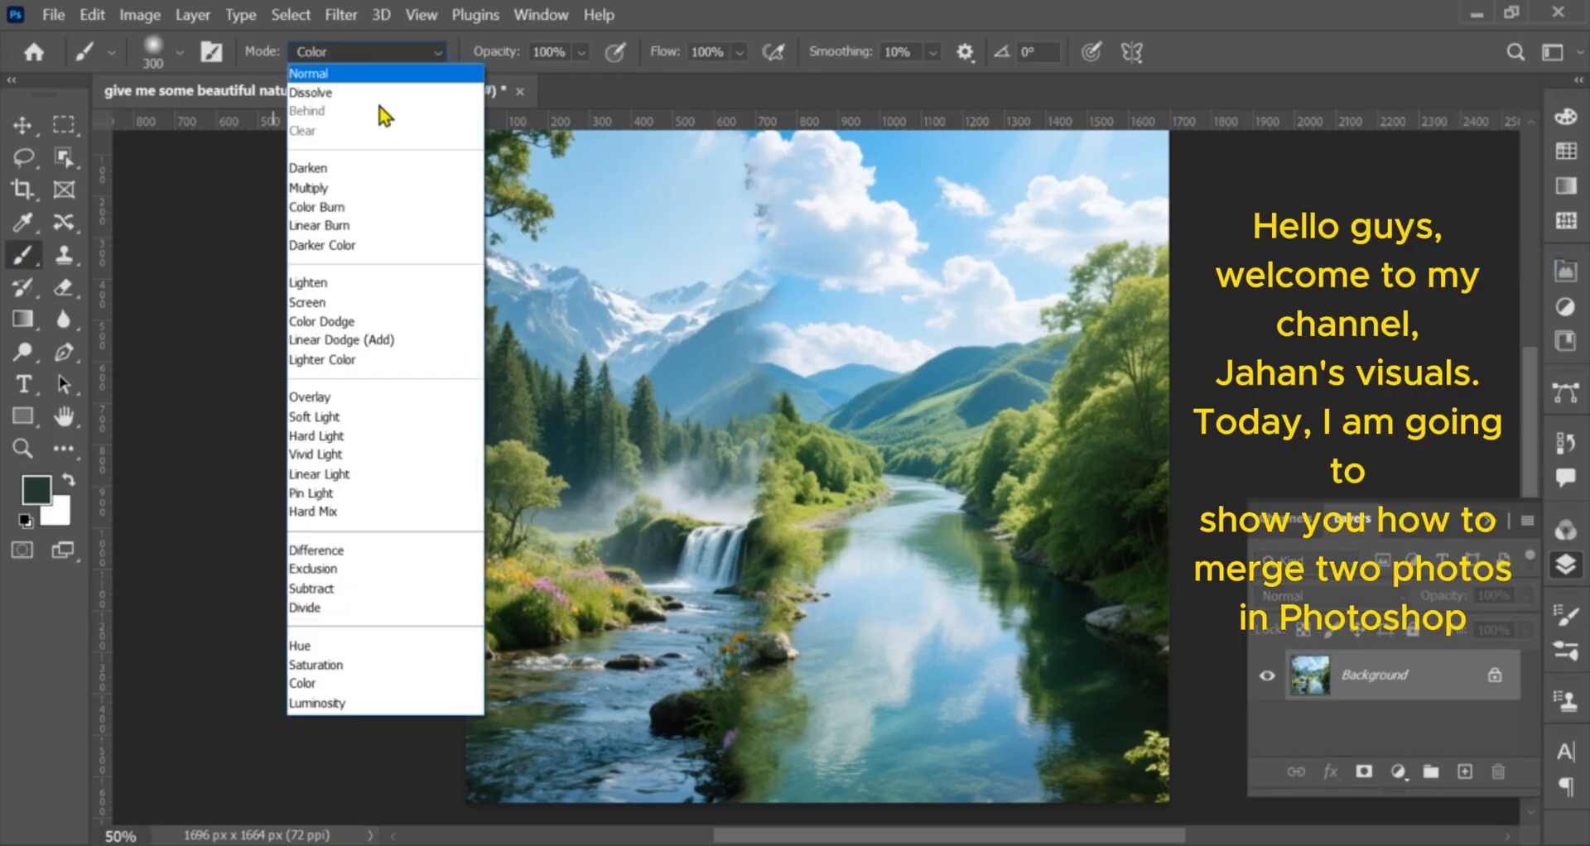
pyautogui.click(331, 578)
pyautogui.keyDown('alt'); pyautogui.click(927, 664); pyautogui.keyUp('alt')
pyautogui.press('[')
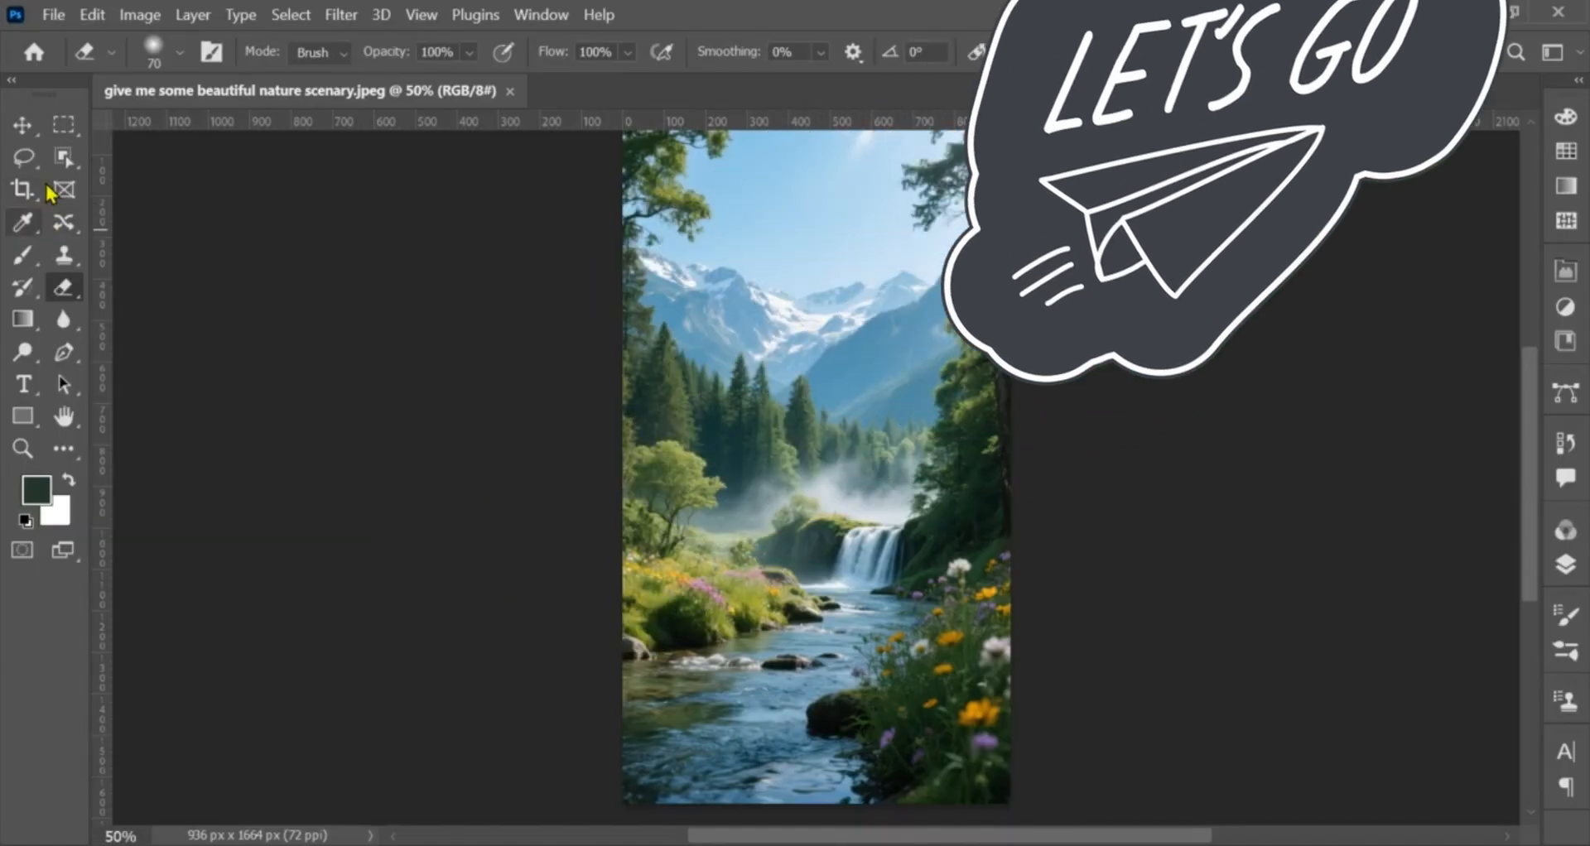
# - Extend the canvas to the right of the waterfall photo with the Crop tool, to about 1696 px wide
pyautogui.click(22, 188)
pyautogui.moveTo(1011, 458); pyautogui.dragTo(1169, 496)
pyautogui.click(56, 14)
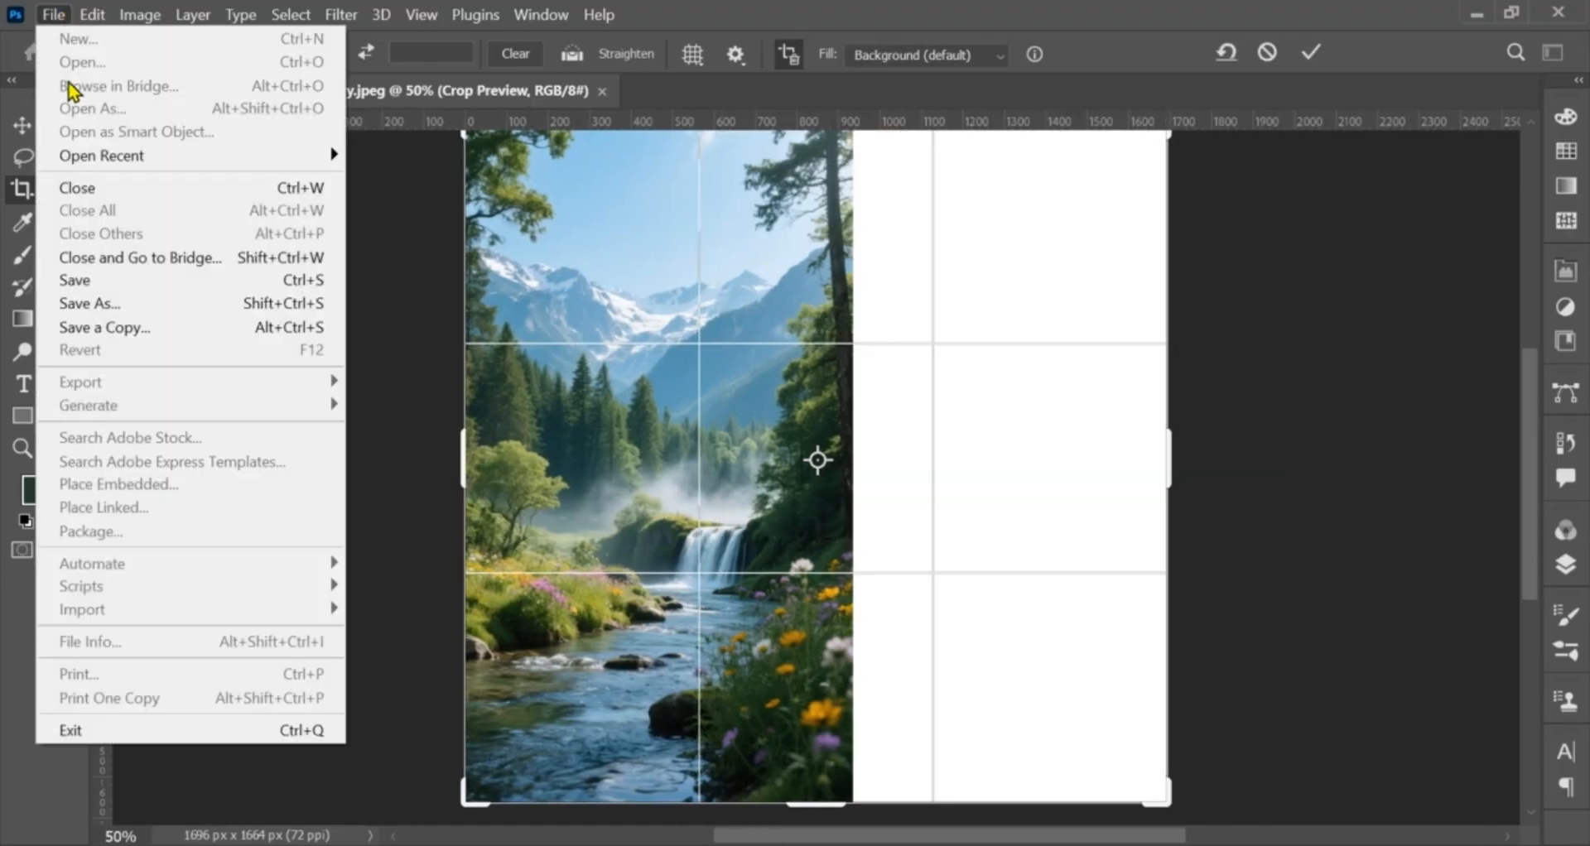
pyautogui.click(1311, 56)
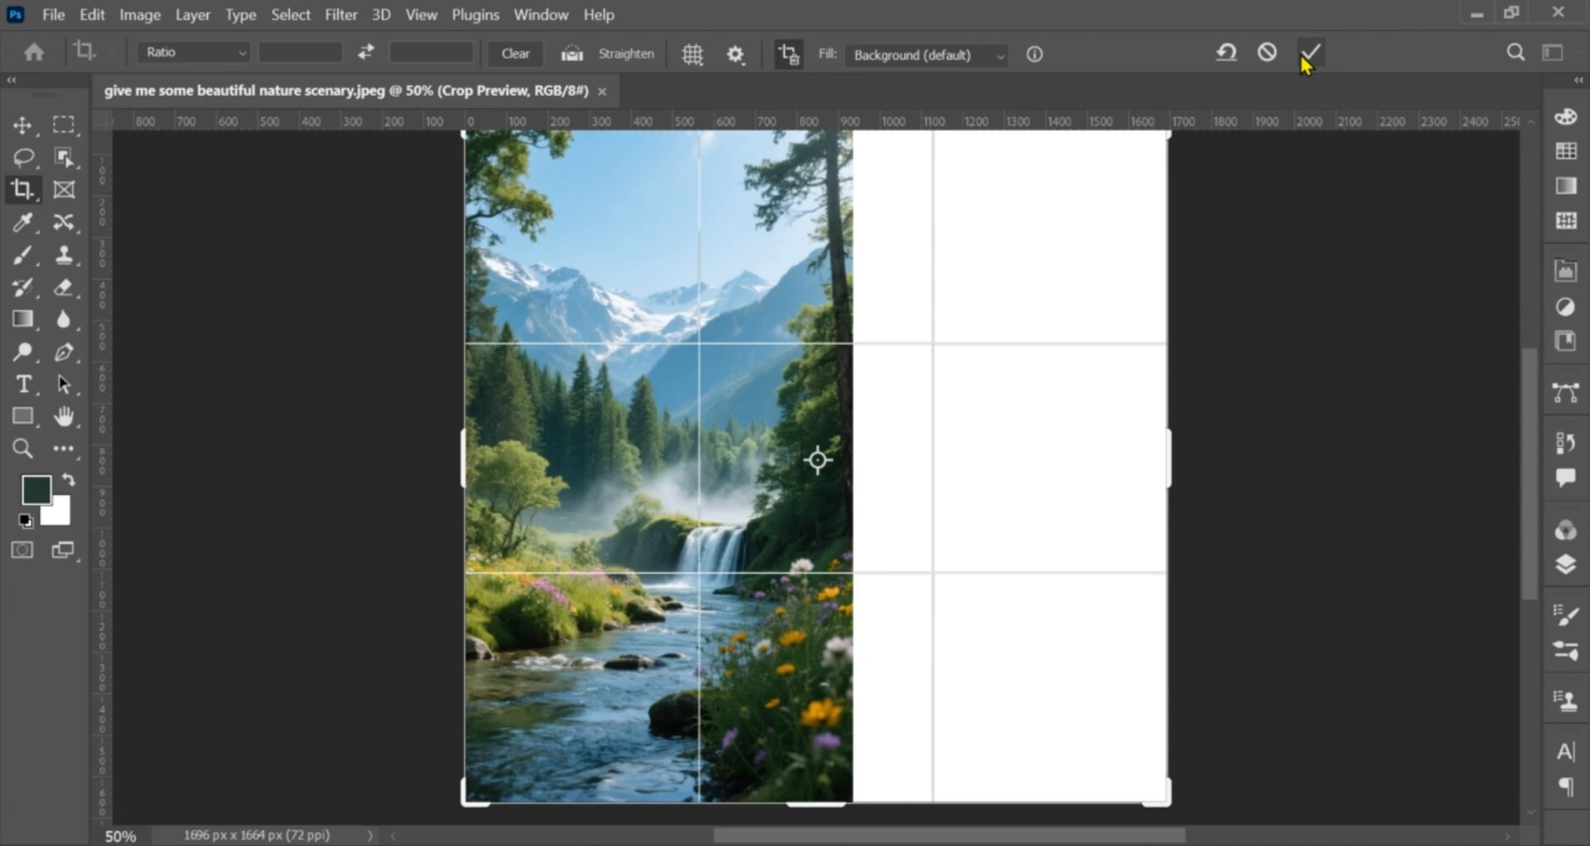
pyautogui.click(1309, 56)
# - Place the JPEG "give me some beautiful natural scenary (1)" from Downloads as an embedded image
pyautogui.click(53, 14)
pyautogui.click(147, 483)
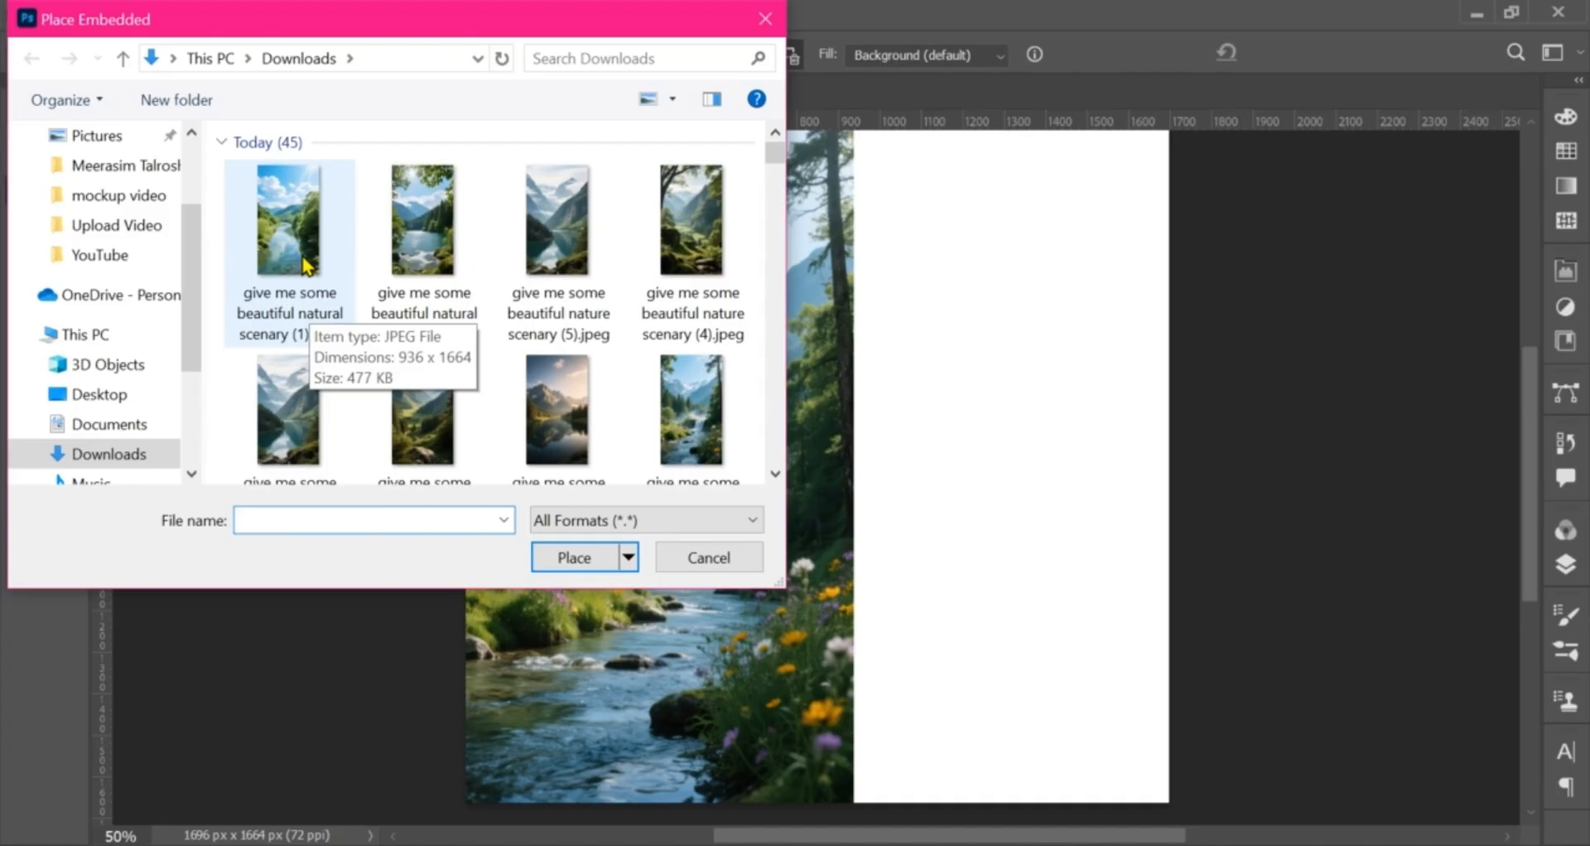
pyautogui.click(307, 265)
pyautogui.click(557, 557)
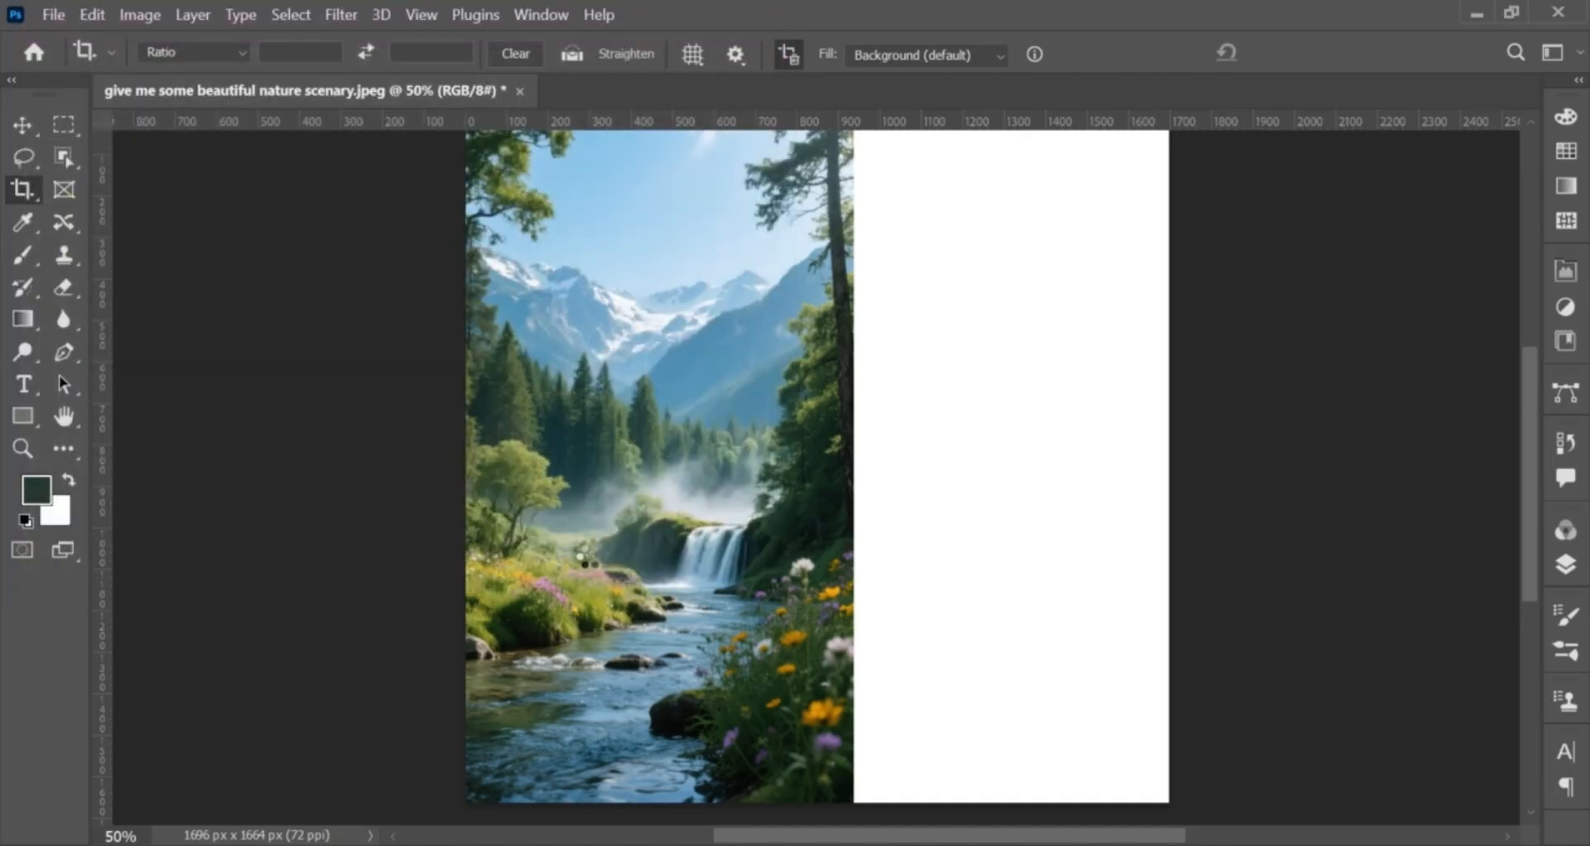
# - Move the placed river photo against the canvas's right edge and scale it to about 119.66% so it overlaps the waterfall photo
pyautogui.moveTo(811, 492); pyautogui.dragTo(981, 552)
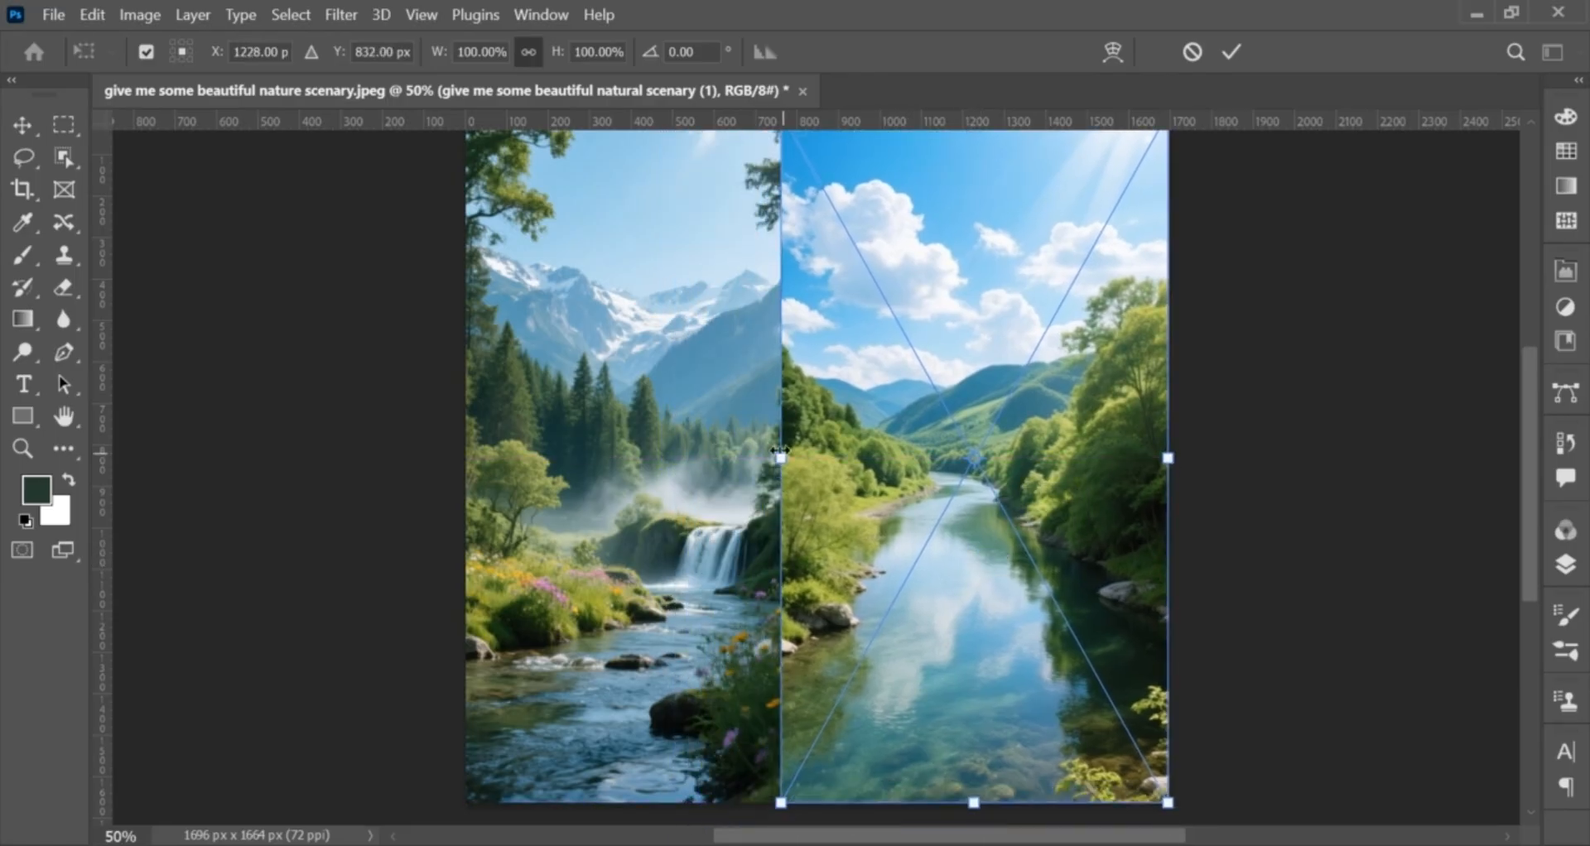
pyautogui.moveTo(793, 472); pyautogui.dragTo(711, 516)
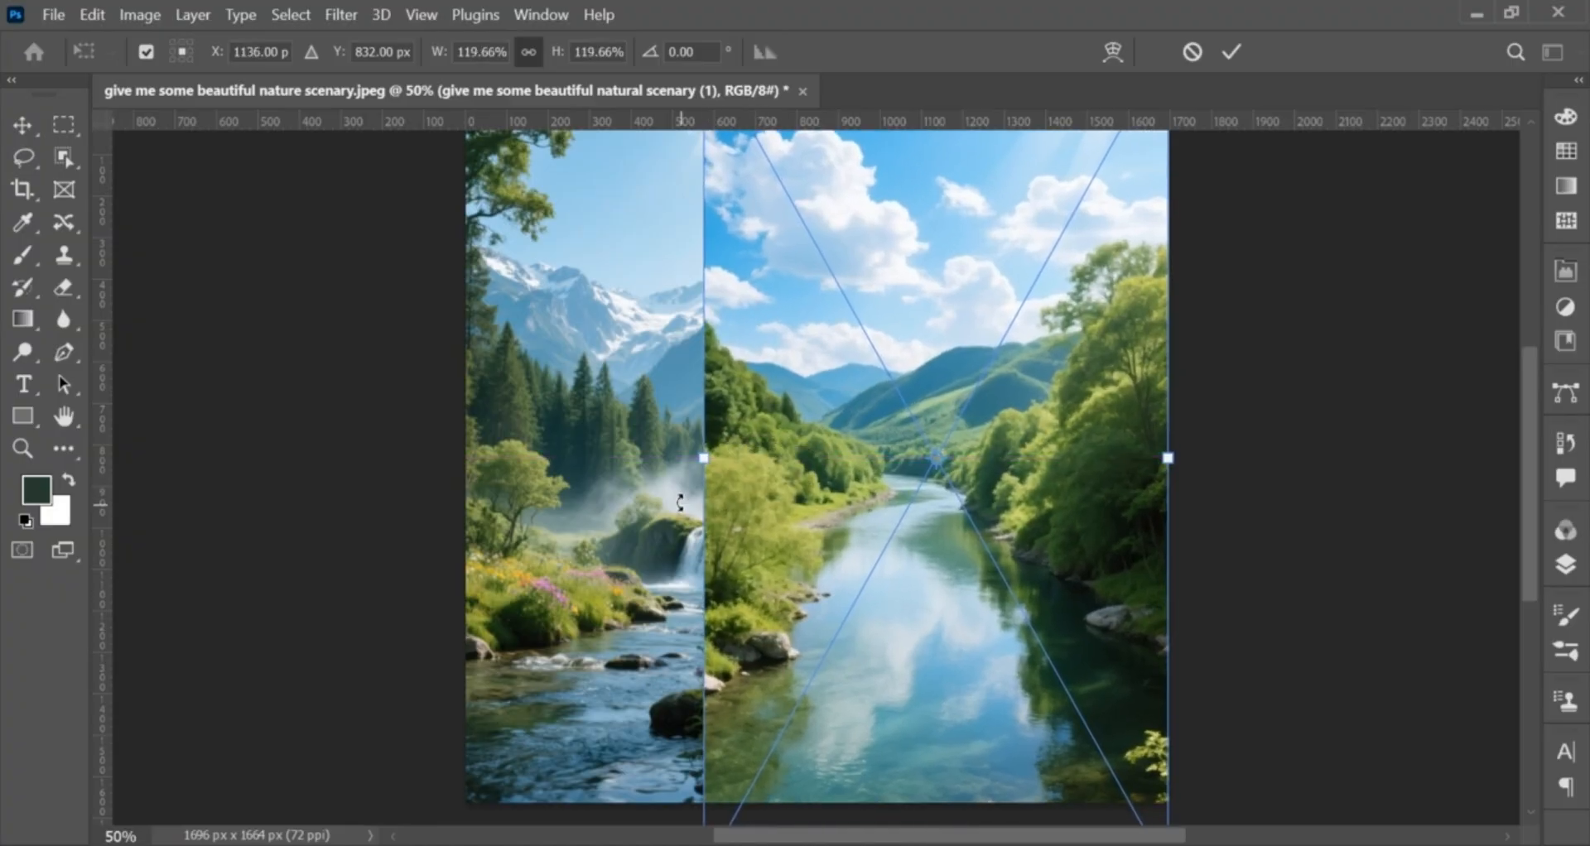
pyautogui.click(1232, 55)
pyautogui.press('c')
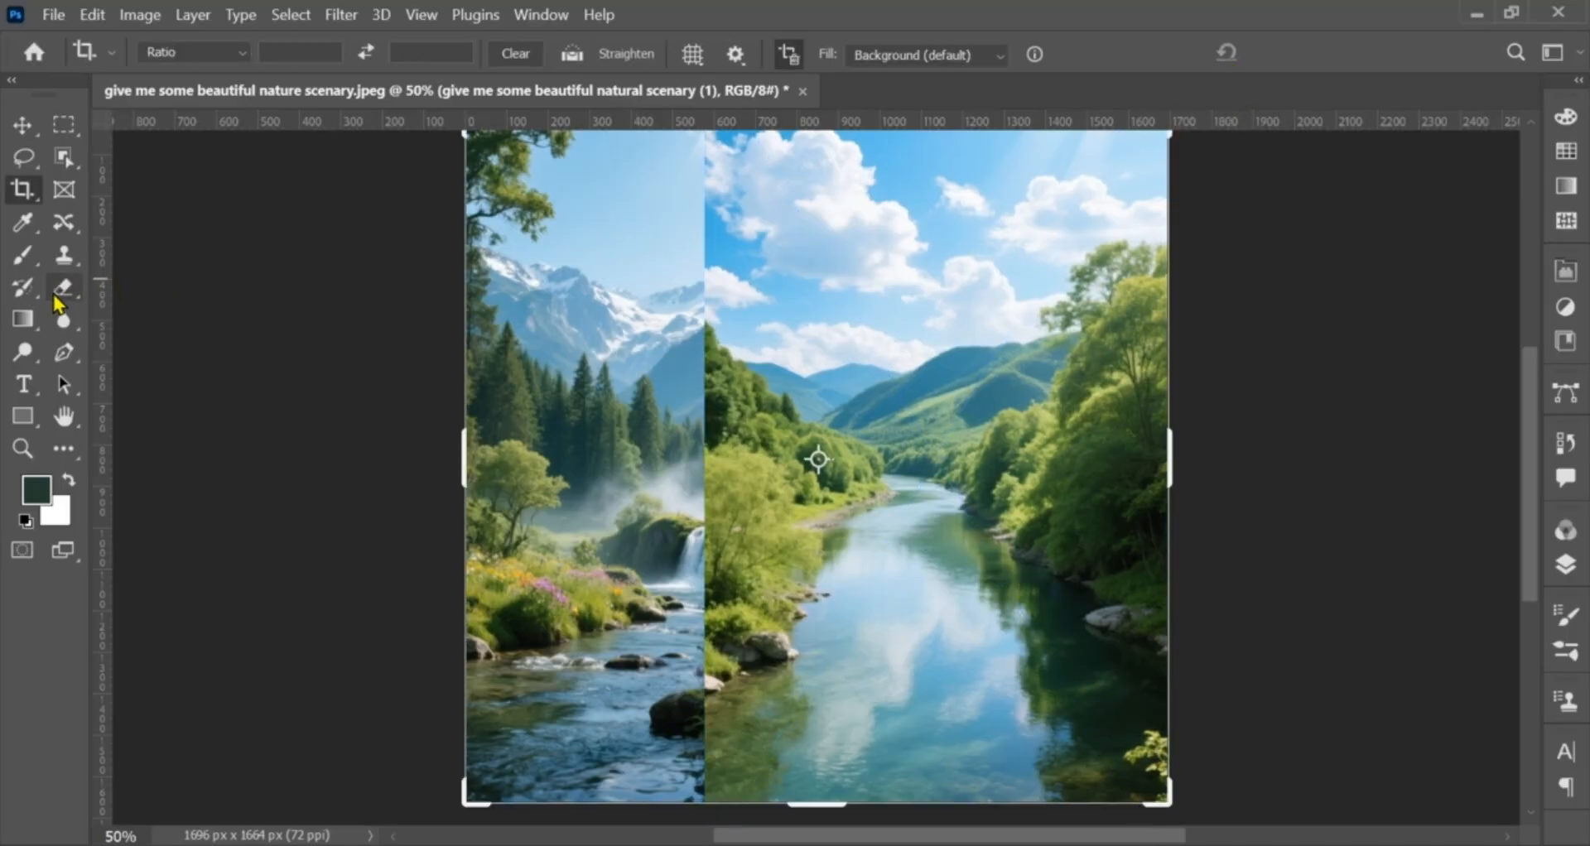
# - Set up the Eraser with the soft round brush tip at 125 px
pyautogui.click(58, 297)
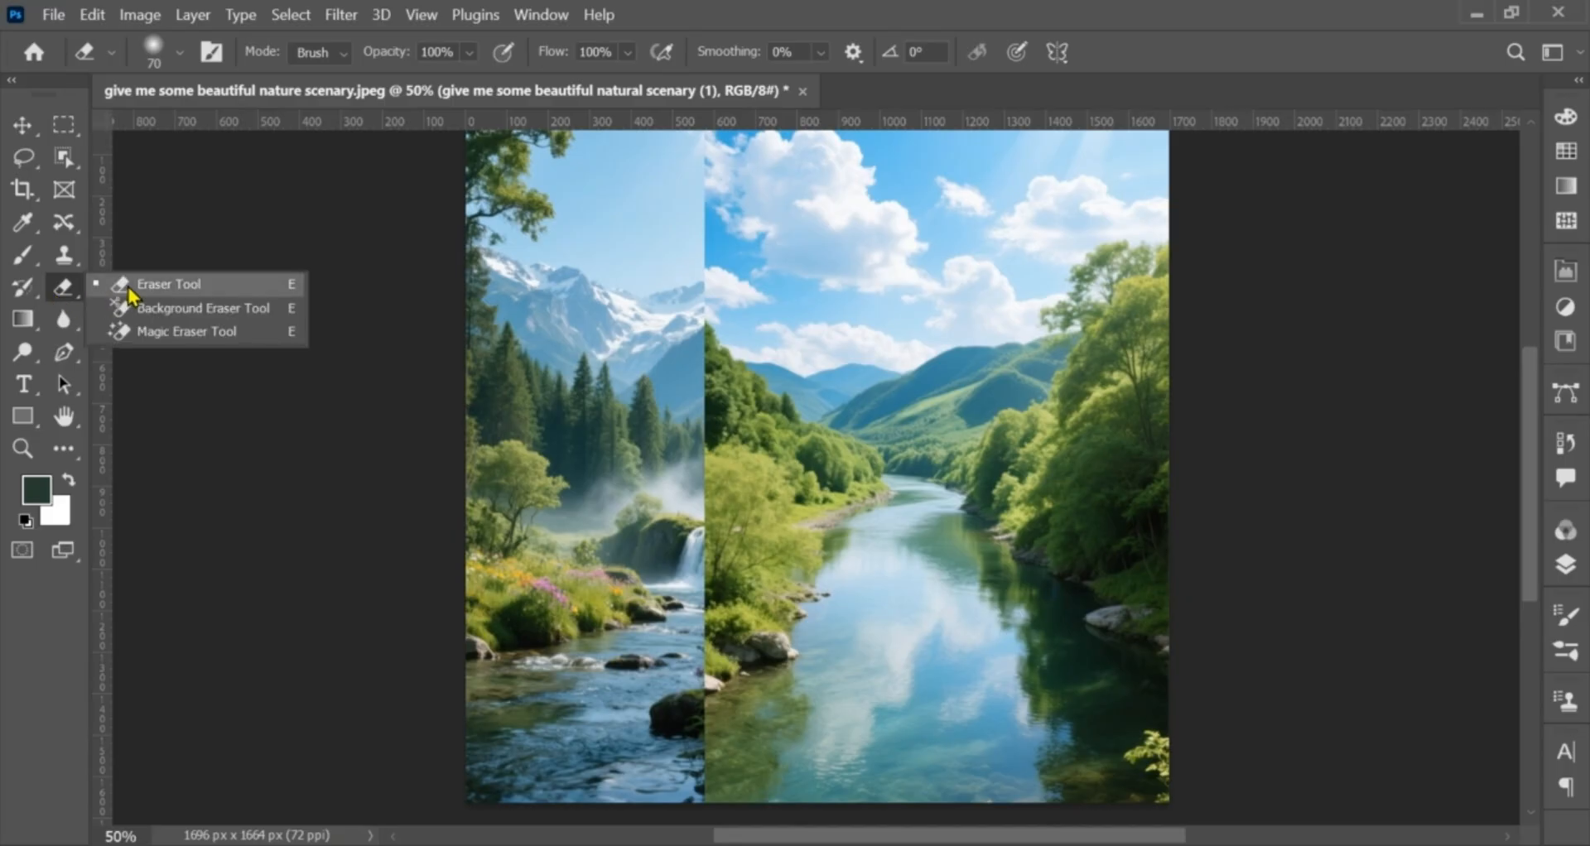
pyautogui.click(128, 286)
pyautogui.click(217, 57)
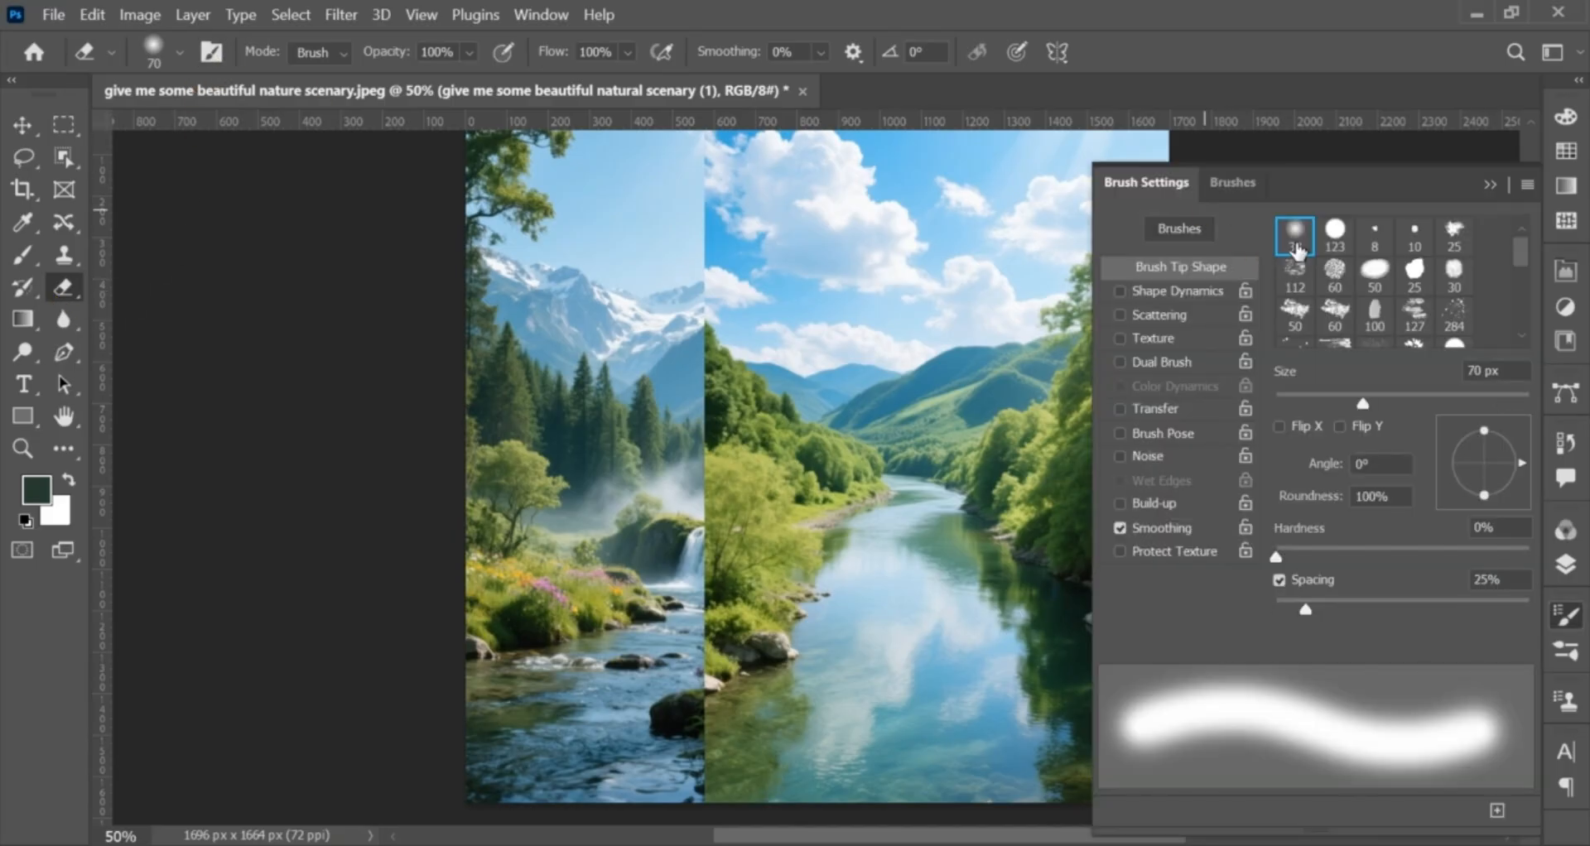
pyautogui.click(1294, 238)
pyautogui.click(1490, 185)
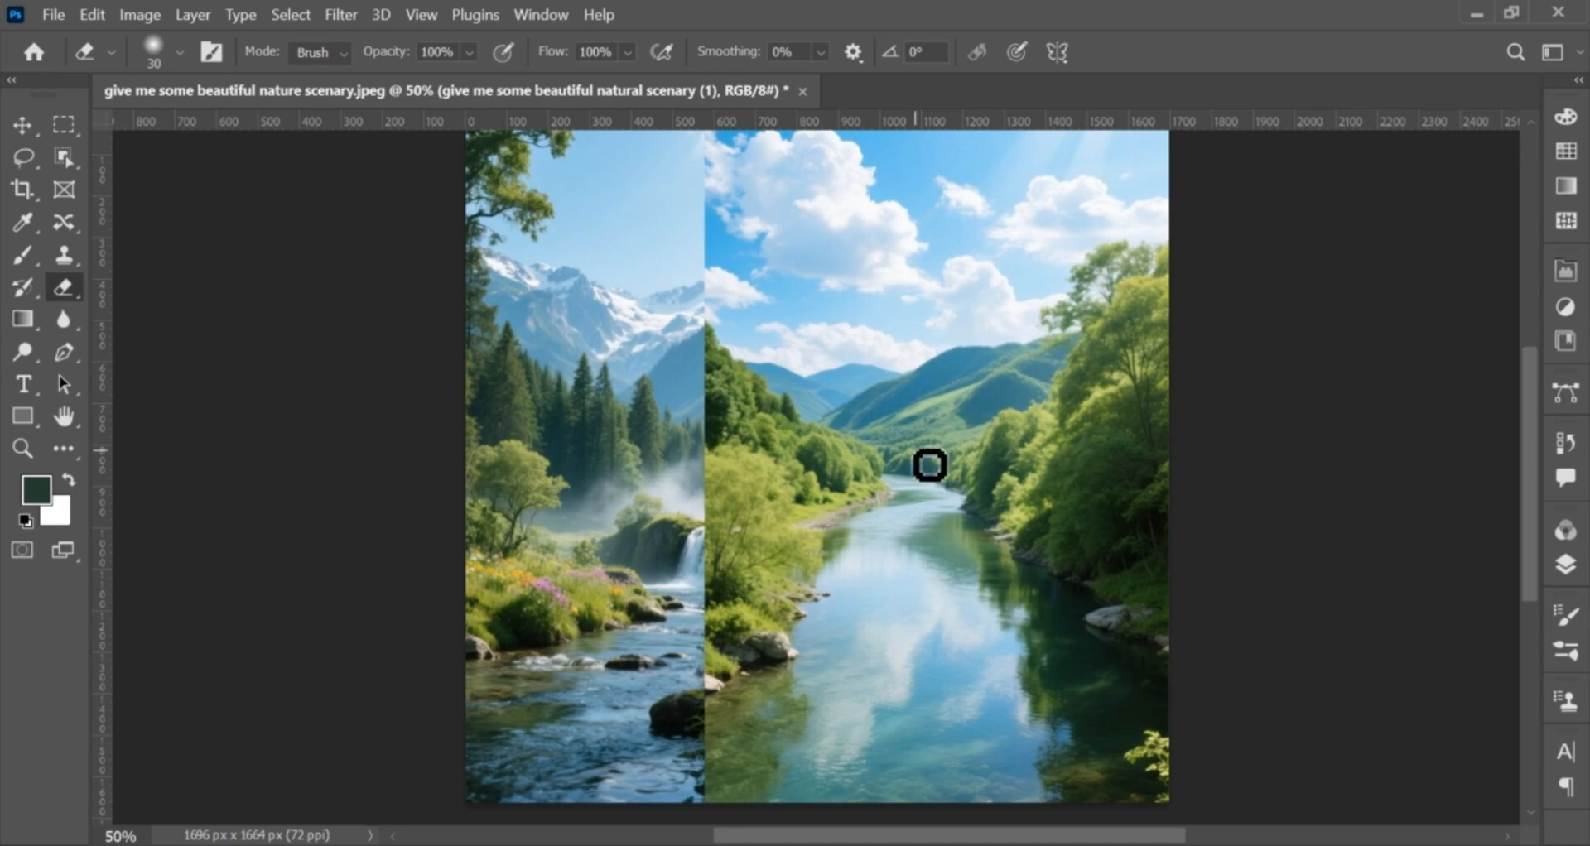
pyautogui.press(']')
pyautogui.press(']')
pyautogui.press(']')
pyautogui.press(']')
pyautogui.press(']')
pyautogui.press(']')
pyautogui.press(']')
pyautogui.press(']')
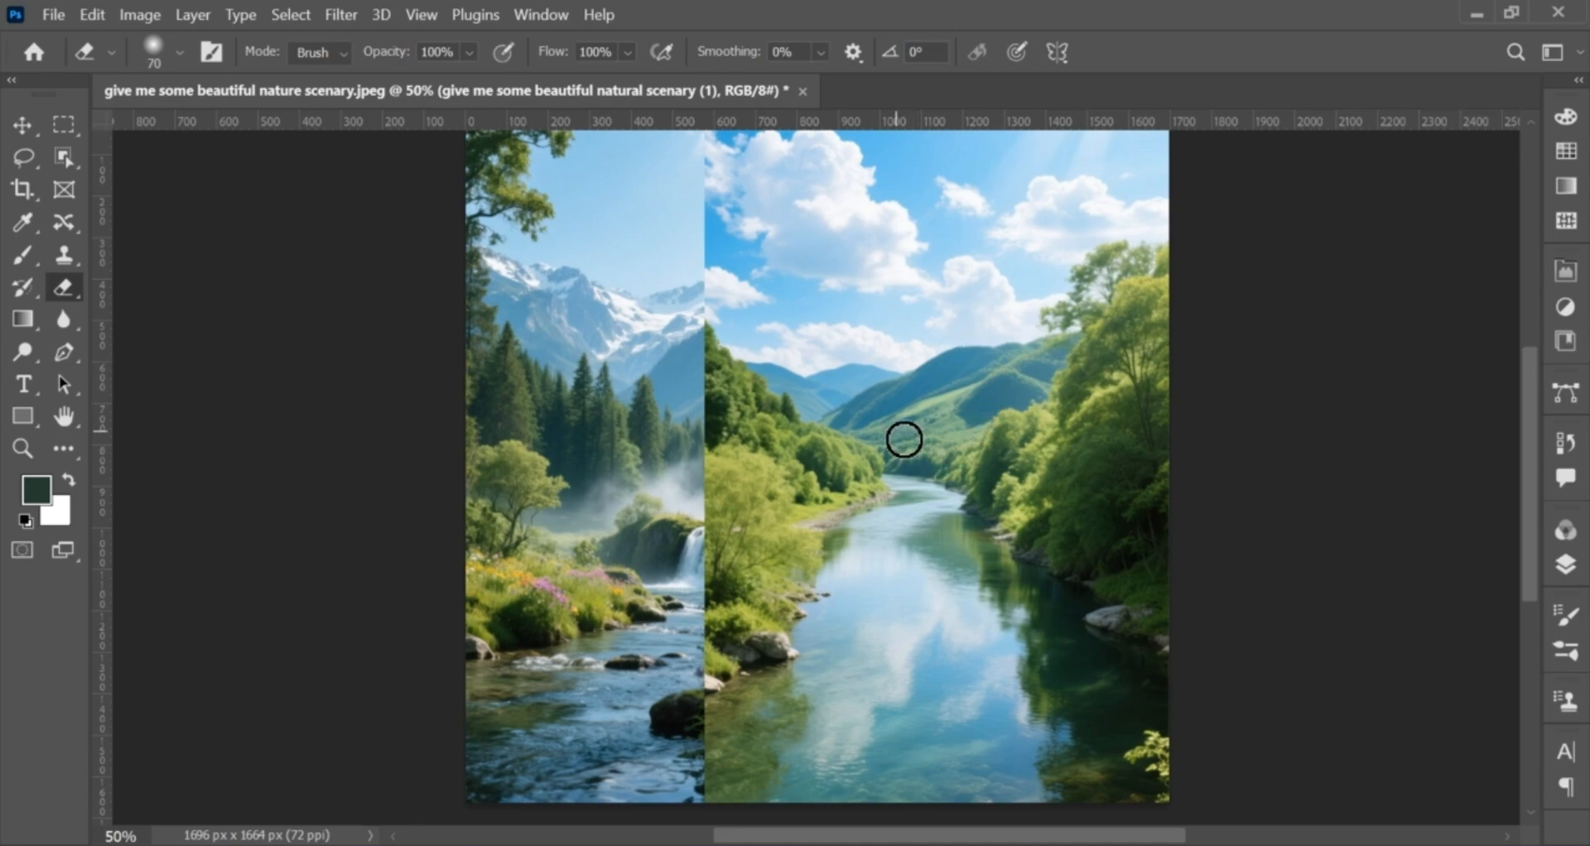
# - Rasterize the placed river photo and erase its left edge along the seam to blend it into the waterfall photo
pyautogui.click(699, 151)
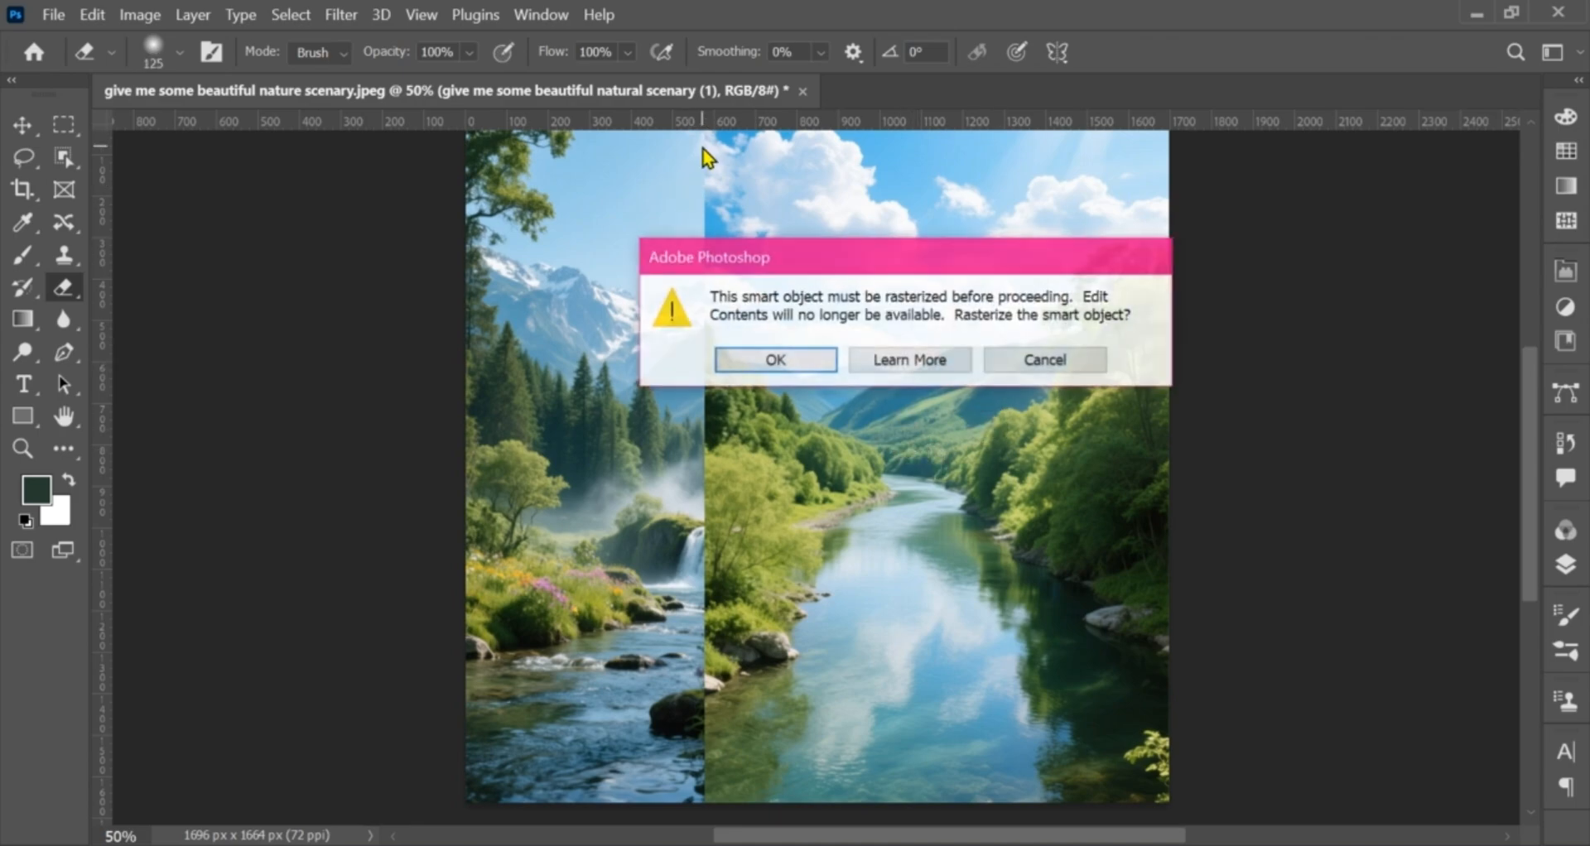
pyautogui.click(728, 358)
pyautogui.moveTo(726, 356)
pyautogui.mouseDown()
pyautogui.moveTo(708, 456)
pyautogui.moveTo(706, 784)
pyautogui.moveTo(732, 546)
pyautogui.moveTo(696, 383)
pyautogui.moveTo(703, 319)
pyautogui.moveTo(706, 450)
pyautogui.moveTo(724, 135)
pyautogui.moveTo(736, 240)
pyautogui.moveTo(703, 383)
pyautogui.moveTo(731, 292)
pyautogui.moveTo(742, 142)
pyautogui.moveTo(719, 405)
pyautogui.moveTo(731, 598)
pyautogui.mouseUp()
pyautogui.moveTo(718, 688)
pyautogui.mouseDown()
pyautogui.moveTo(749, 472)
pyautogui.moveTo(759, 571)
pyautogui.moveTo(713, 758)
pyautogui.moveTo(758, 439)
pyautogui.moveTo(764, 483)
pyautogui.moveTo(688, 563)
pyautogui.moveTo(745, 489)
pyautogui.moveTo(718, 683)
pyautogui.moveTo(732, 764)
pyautogui.moveTo(753, 649)
pyautogui.moveTo(745, 781)
pyautogui.moveTo(718, 838)
pyautogui.moveTo(753, 609)
pyautogui.mouseUp()
pyautogui.moveTo(762, 249)
pyautogui.mouseDown()
pyautogui.moveTo(749, 170)
pyautogui.moveTo(754, 222)
pyautogui.moveTo(754, 189)
pyautogui.moveTo(738, 195)
pyautogui.mouseUp()
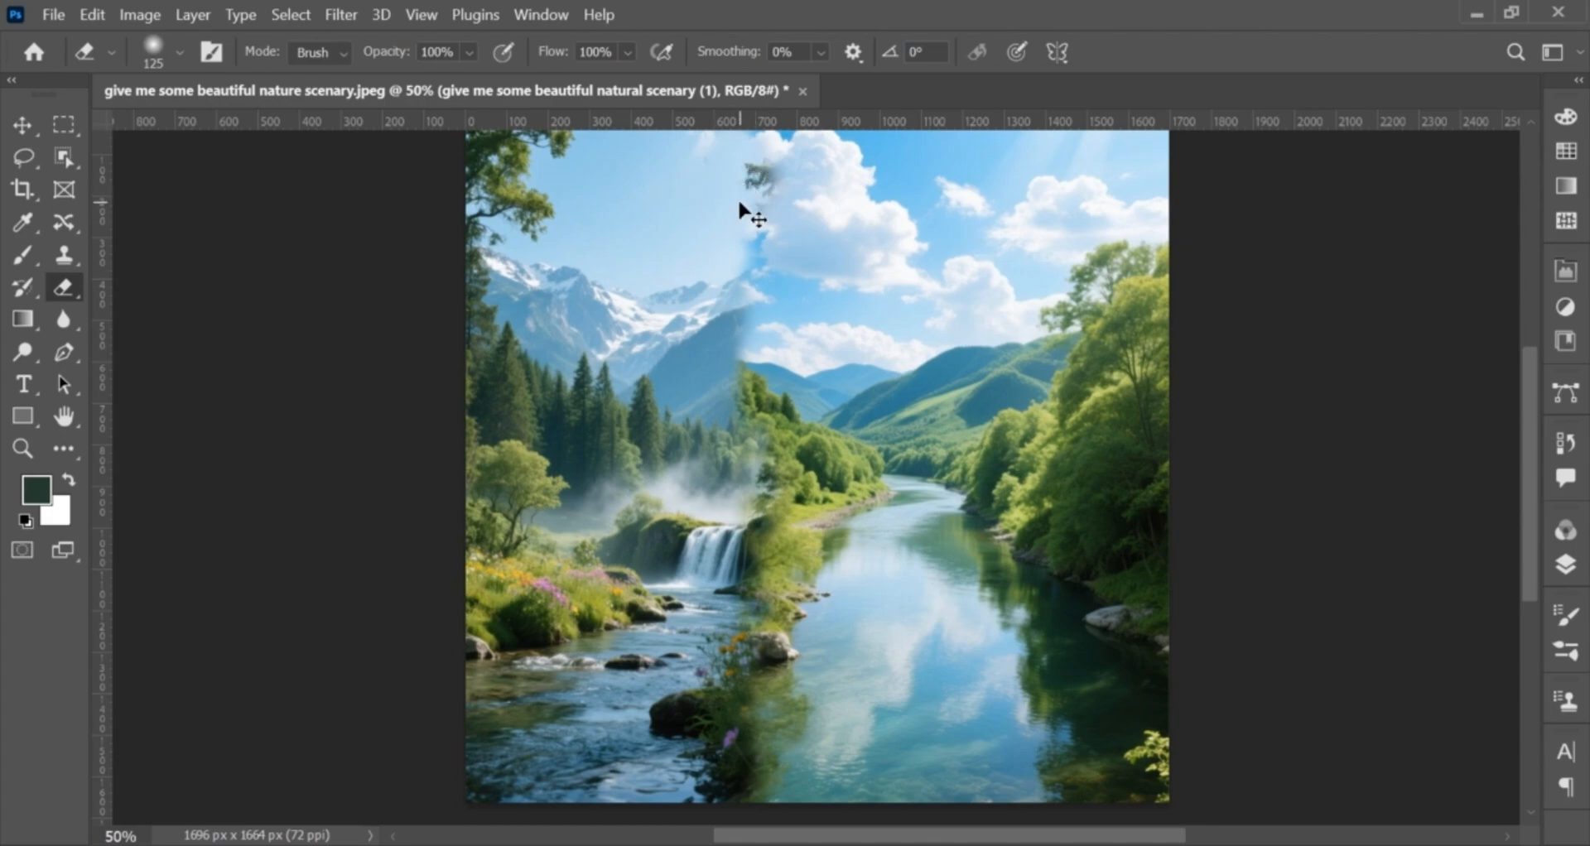
# - Undo the last erasing, and erase the seam again from the mist and trees up through the mountains into the sky
pyautogui.hotkey('ctrl', 'z')
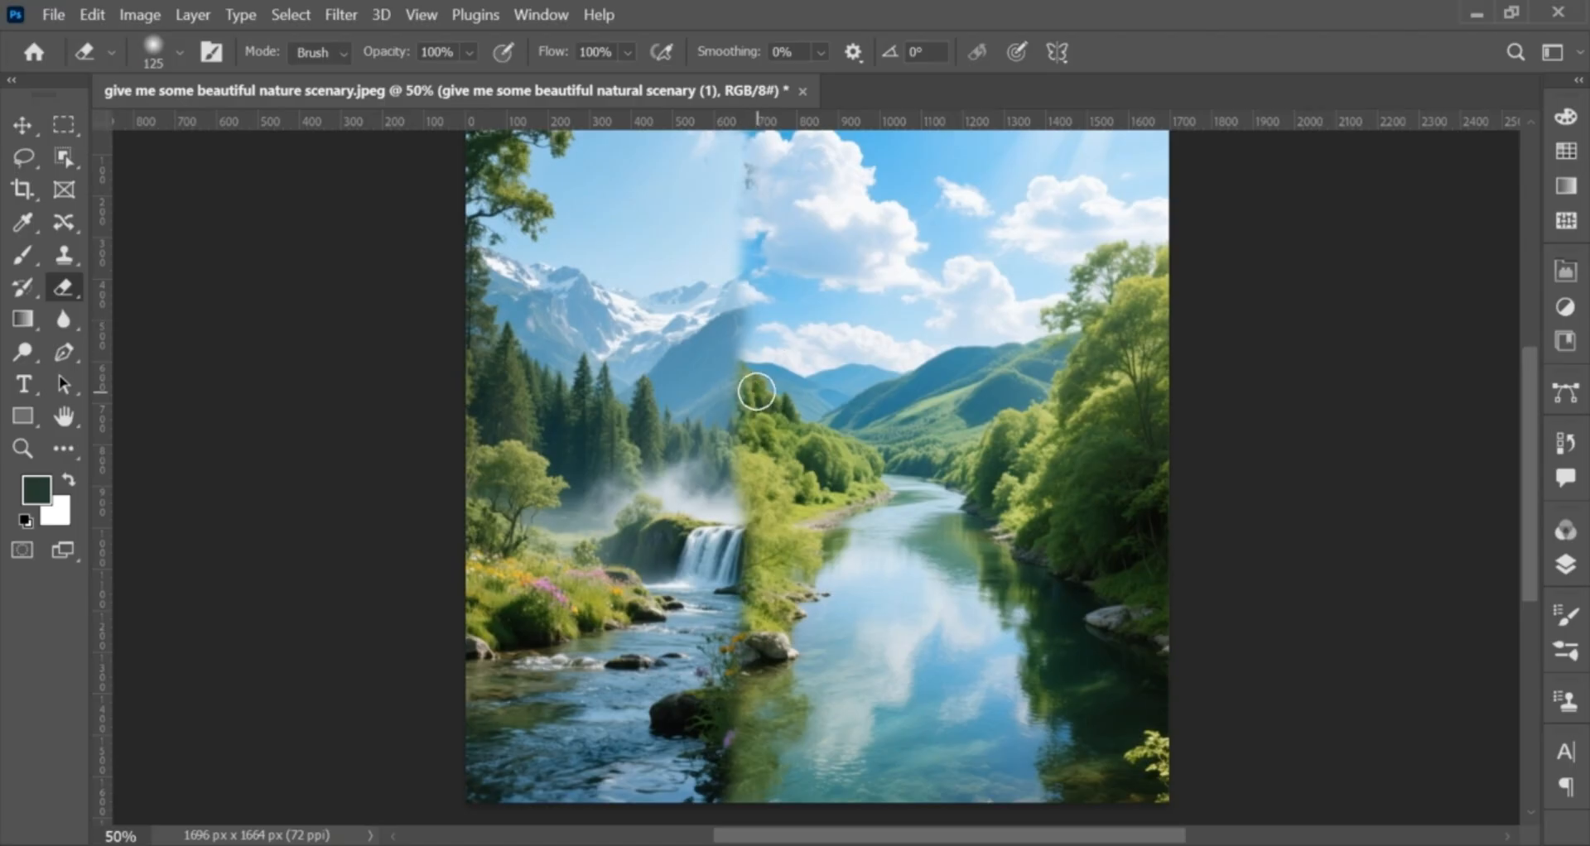
pyautogui.moveTo(742, 478)
pyautogui.mouseDown()
pyautogui.moveTo(743, 580)
pyautogui.moveTo(747, 457)
pyautogui.moveTo(728, 800)
pyautogui.moveTo(714, 699)
pyautogui.moveTo(768, 573)
pyautogui.moveTo(767, 558)
pyautogui.moveTo(739, 630)
pyautogui.moveTo(754, 470)
pyautogui.moveTo(766, 496)
pyautogui.moveTo(756, 408)
pyautogui.mouseUp()
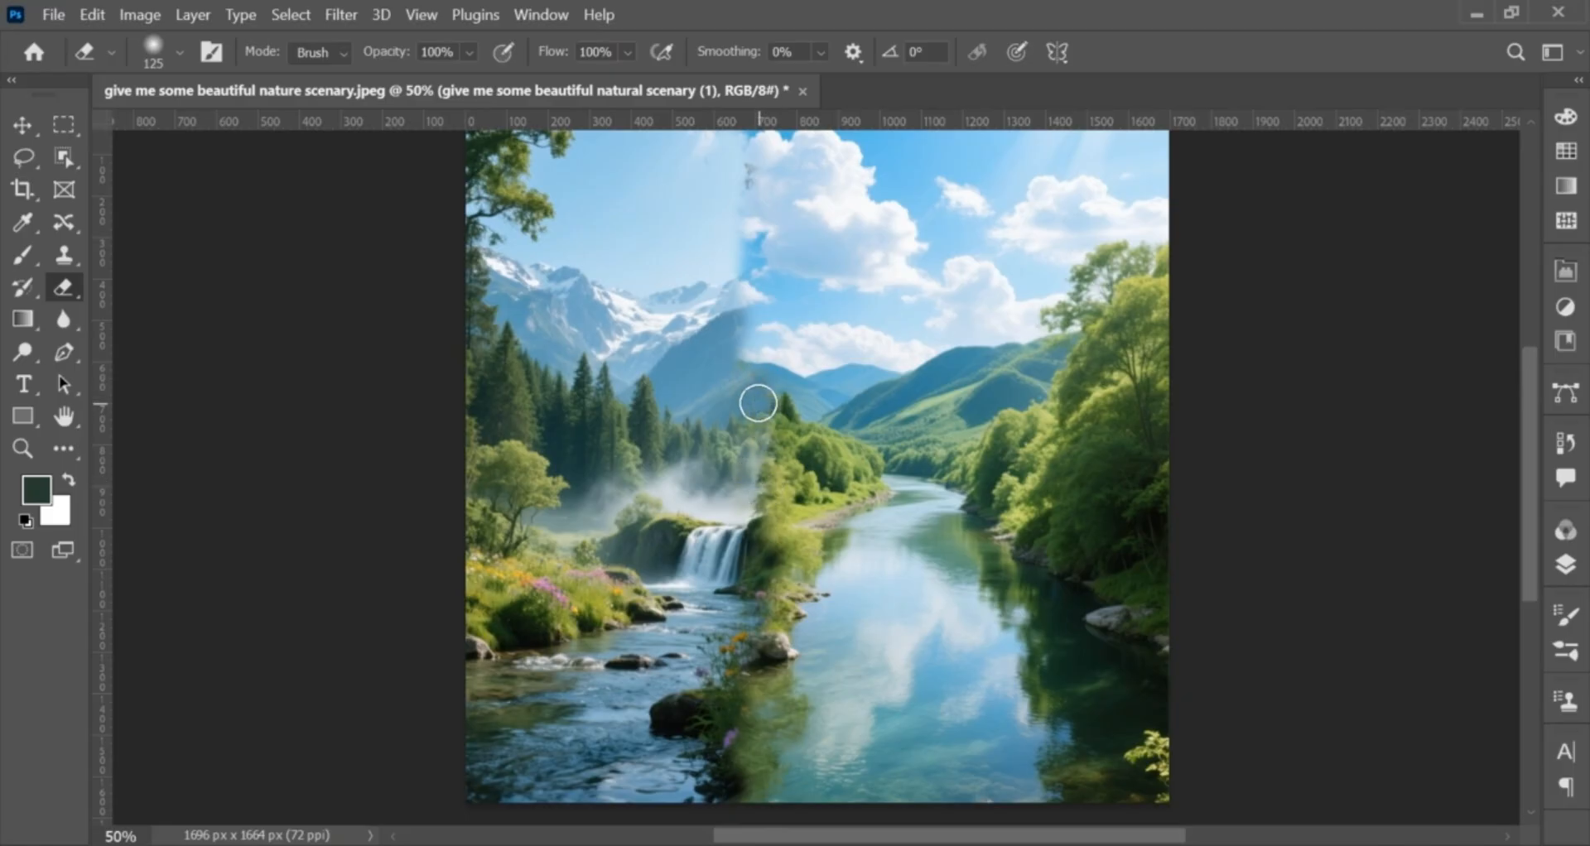
pyautogui.moveTo(731, 342)
pyautogui.mouseDown()
pyautogui.moveTo(738, 259)
pyautogui.moveTo(762, 368)
pyautogui.moveTo(746, 177)
pyautogui.moveTo(742, 209)
pyautogui.mouseUp()
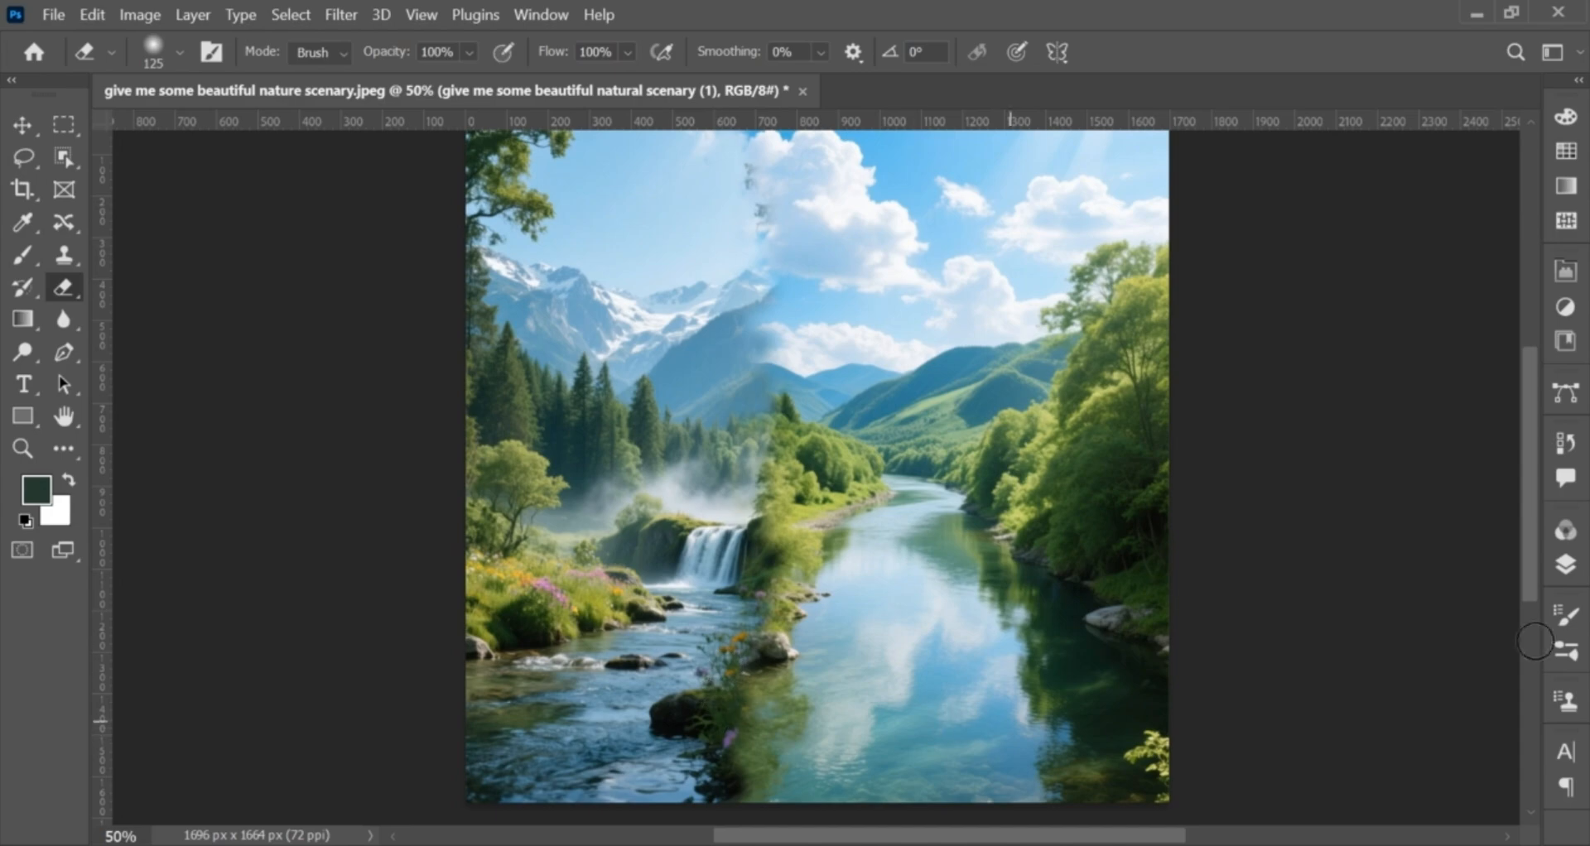
# - Flatten the image so both photos become a single Background layer
pyautogui.click(1562, 568)
pyautogui.rightClick(1387, 719)
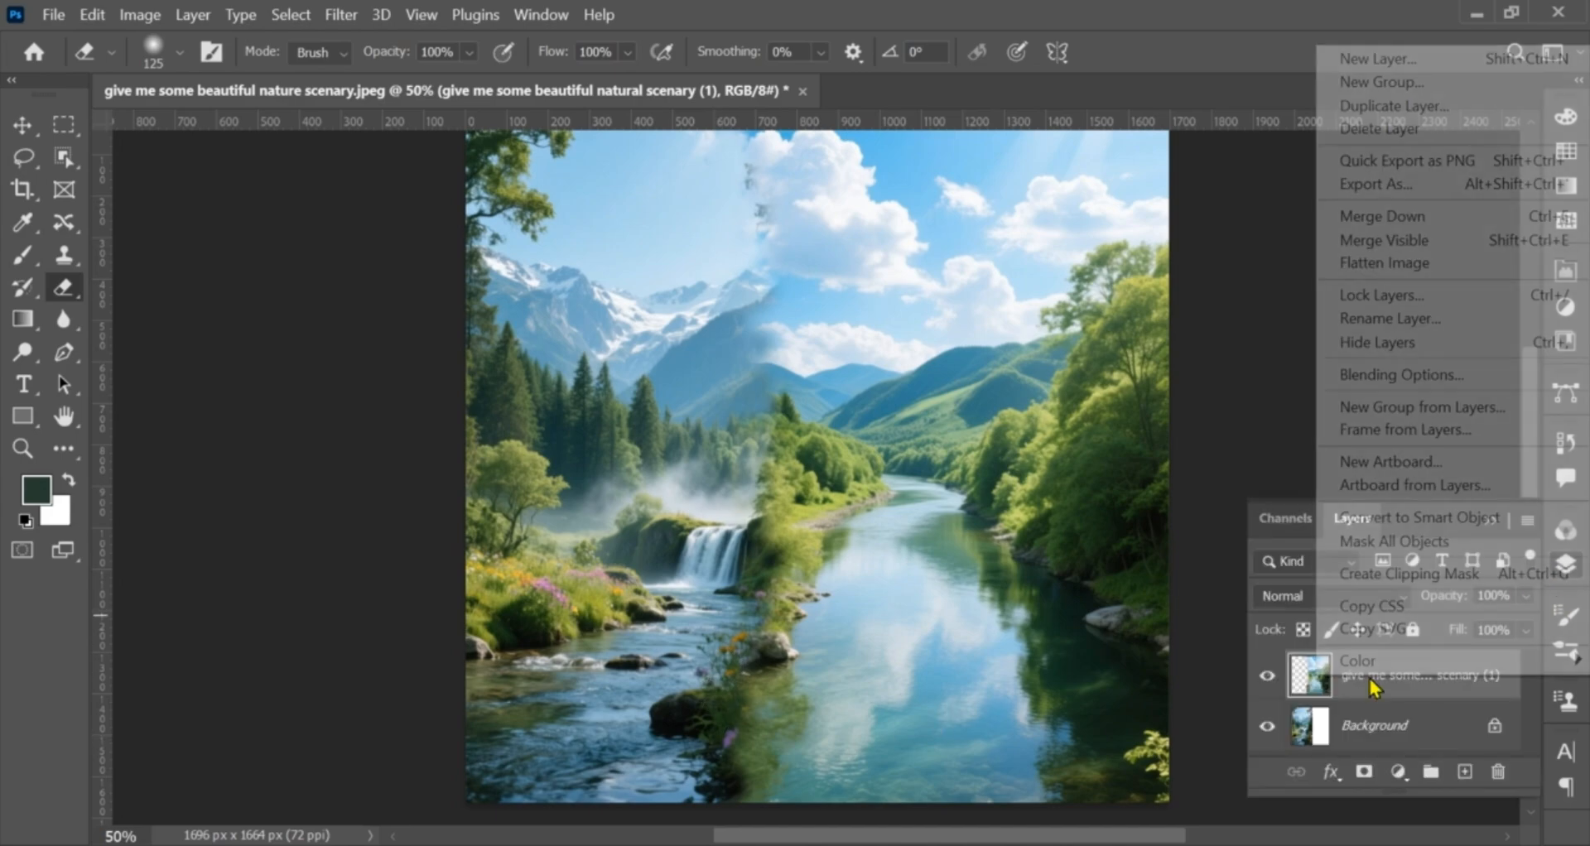
pyautogui.click(1367, 265)
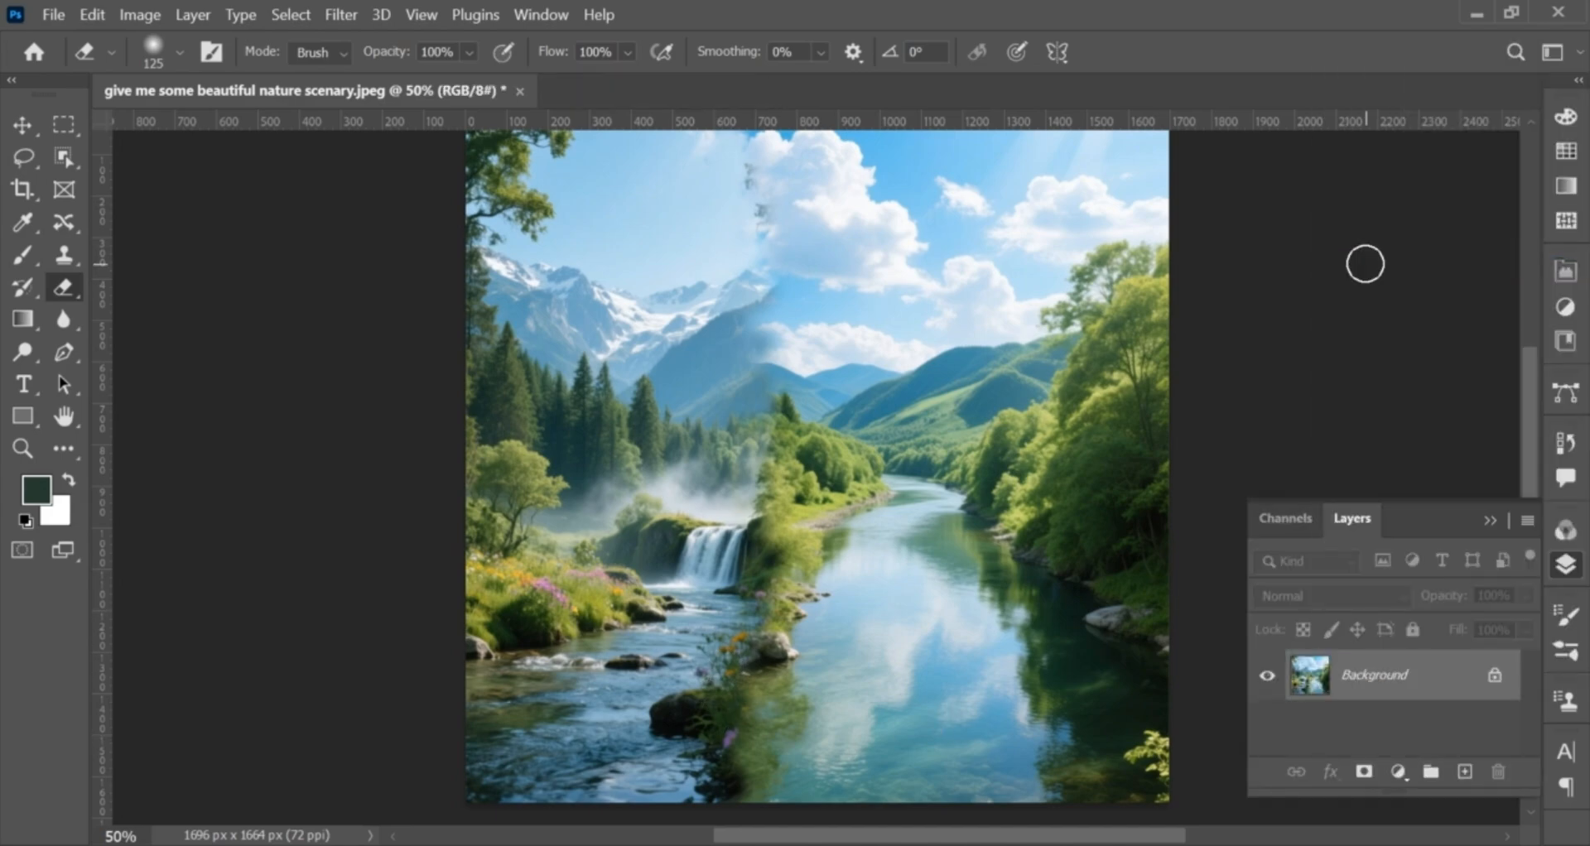
# - Recolour the water with the Brush in Color mode using a light blue sampled from the river, reducing the brush to 200 px
pyautogui.click(25, 254)
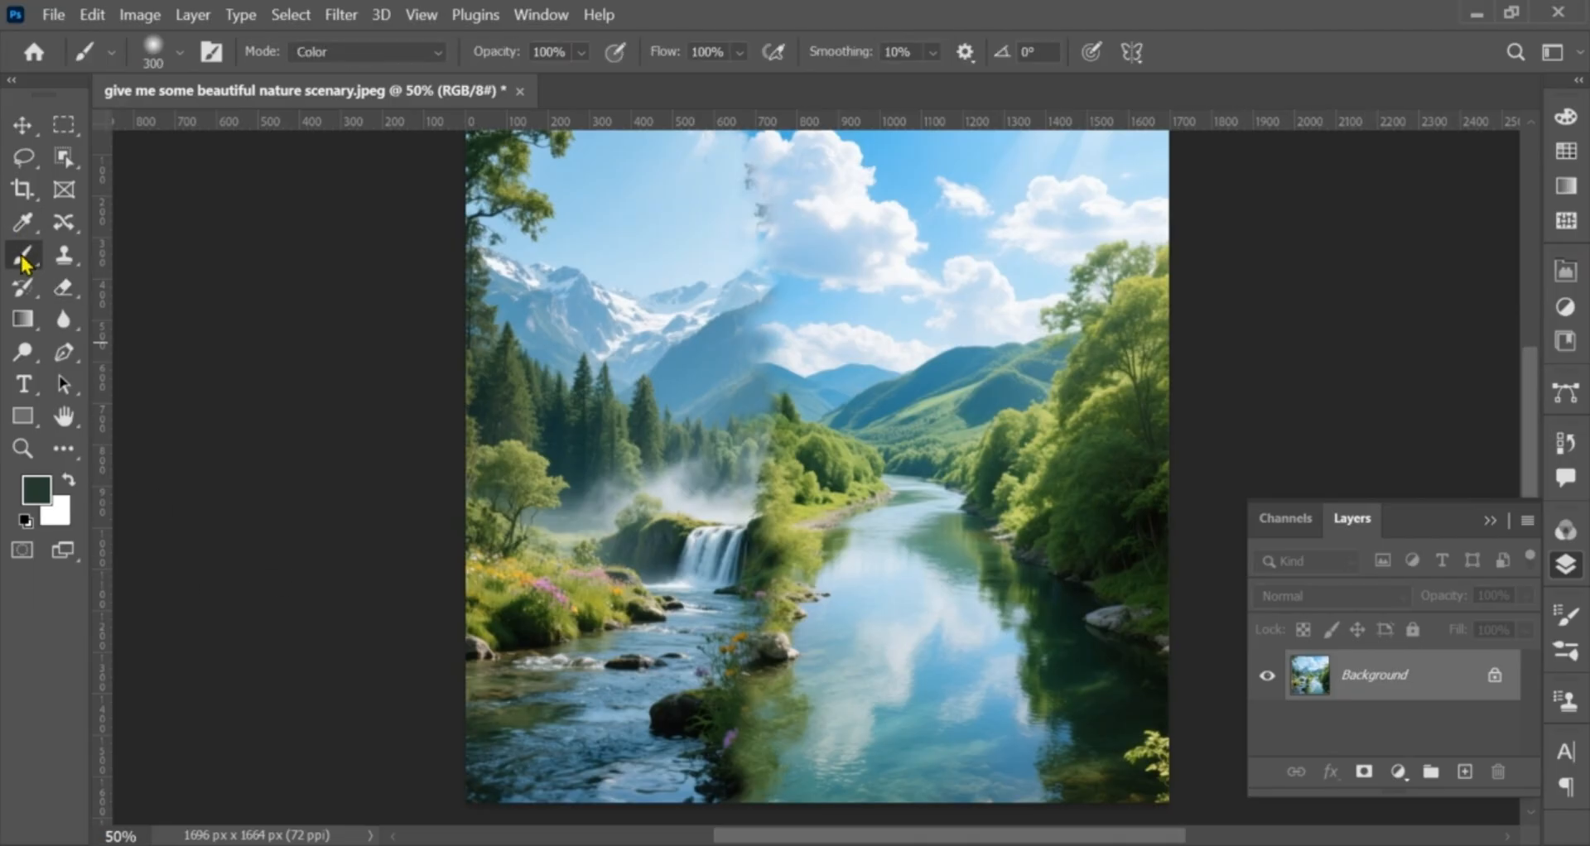
pyautogui.click(391, 65)
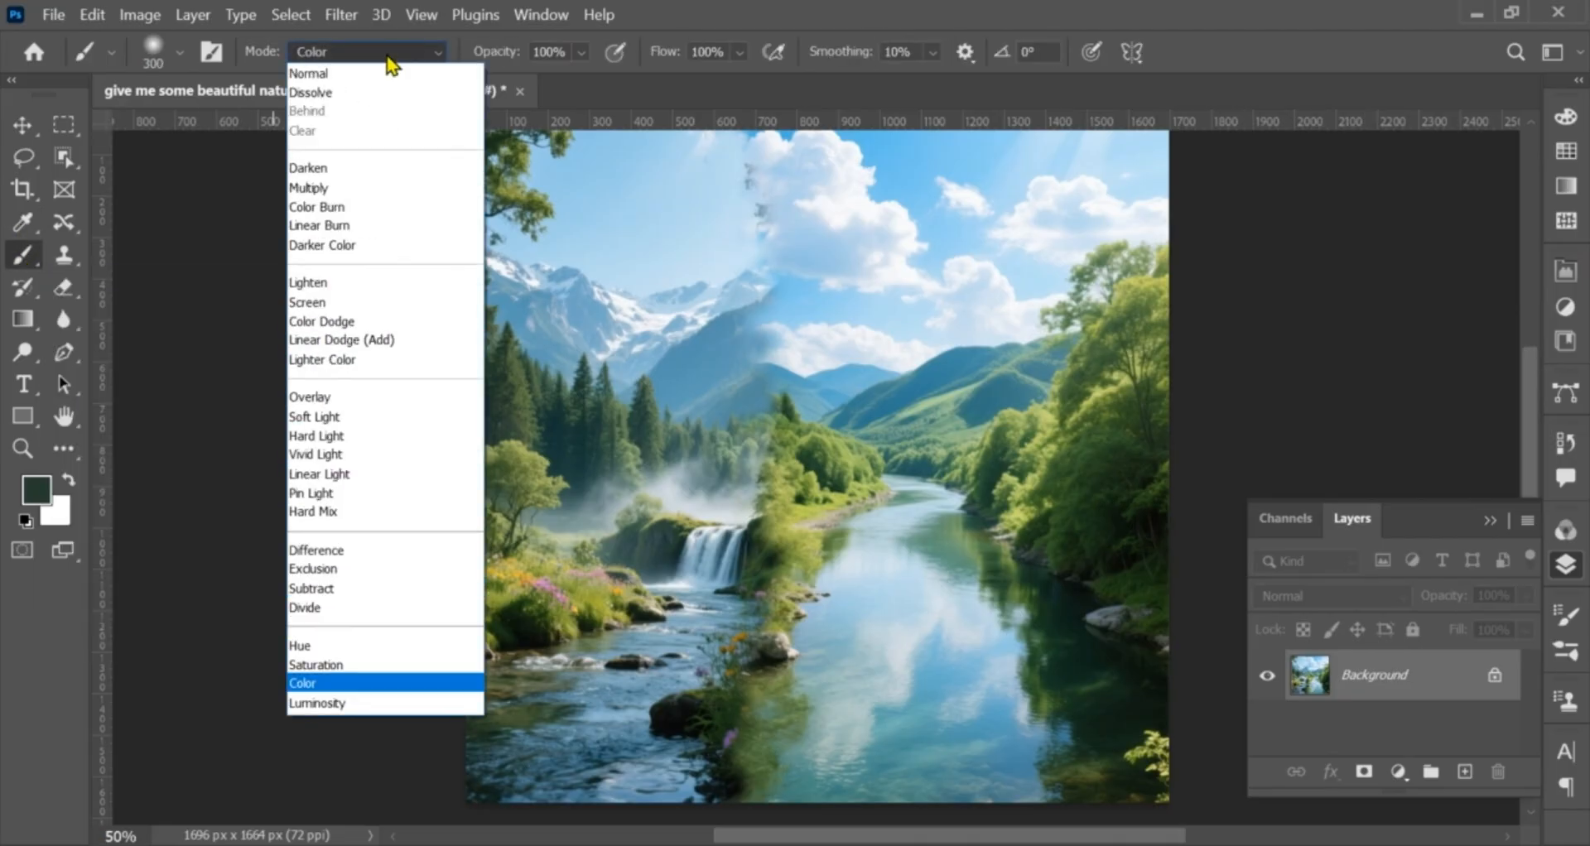
pyautogui.click(308, 686)
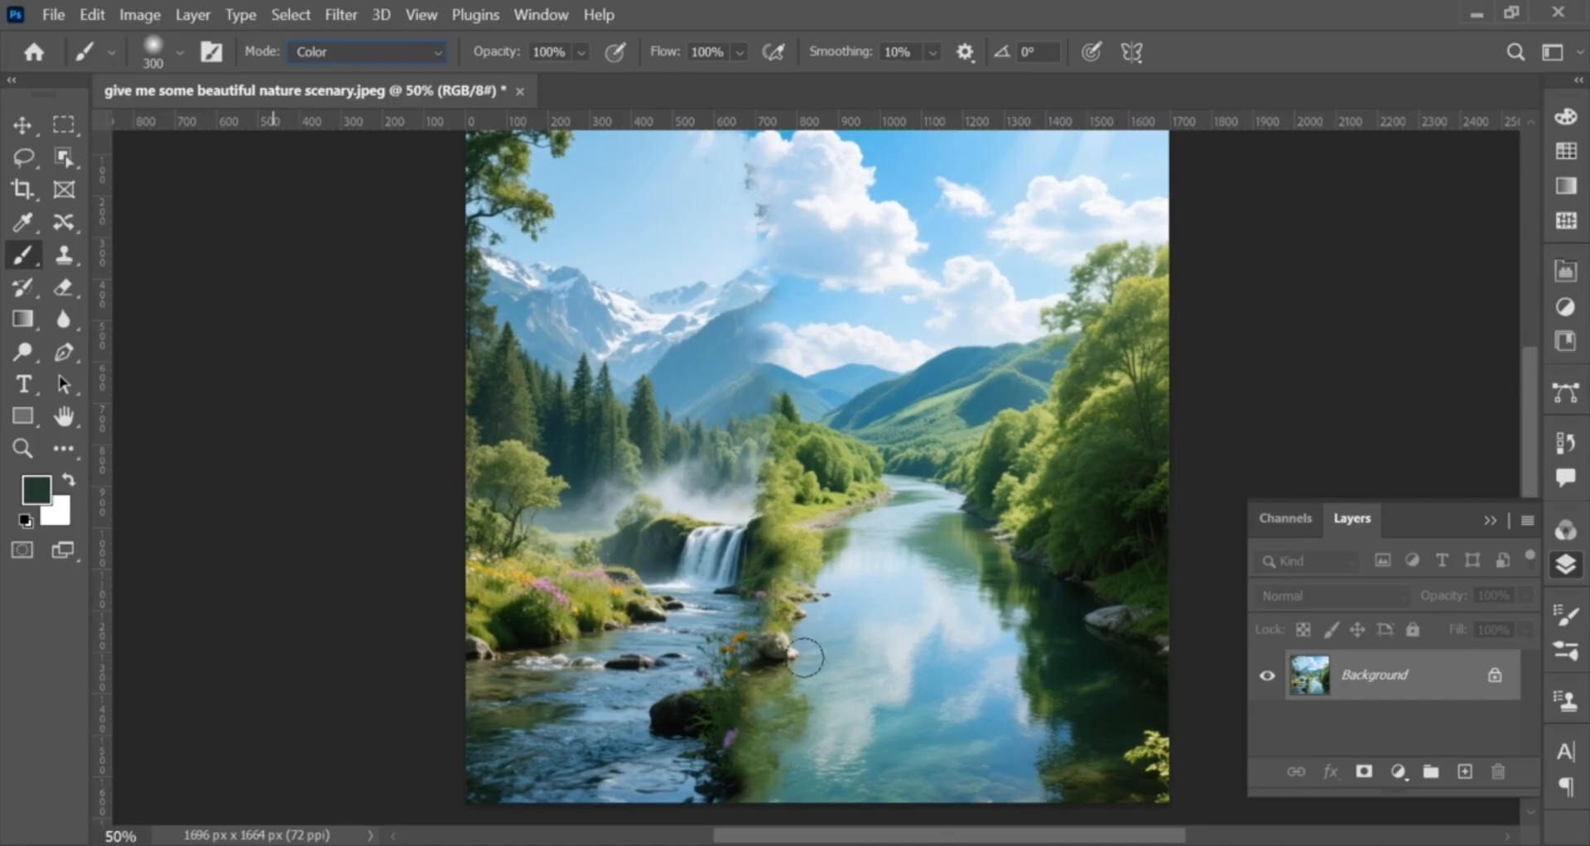
pyautogui.press('alt')
pyautogui.keyDown('alt'); pyautogui.click(927, 663); pyautogui.keyUp('alt')
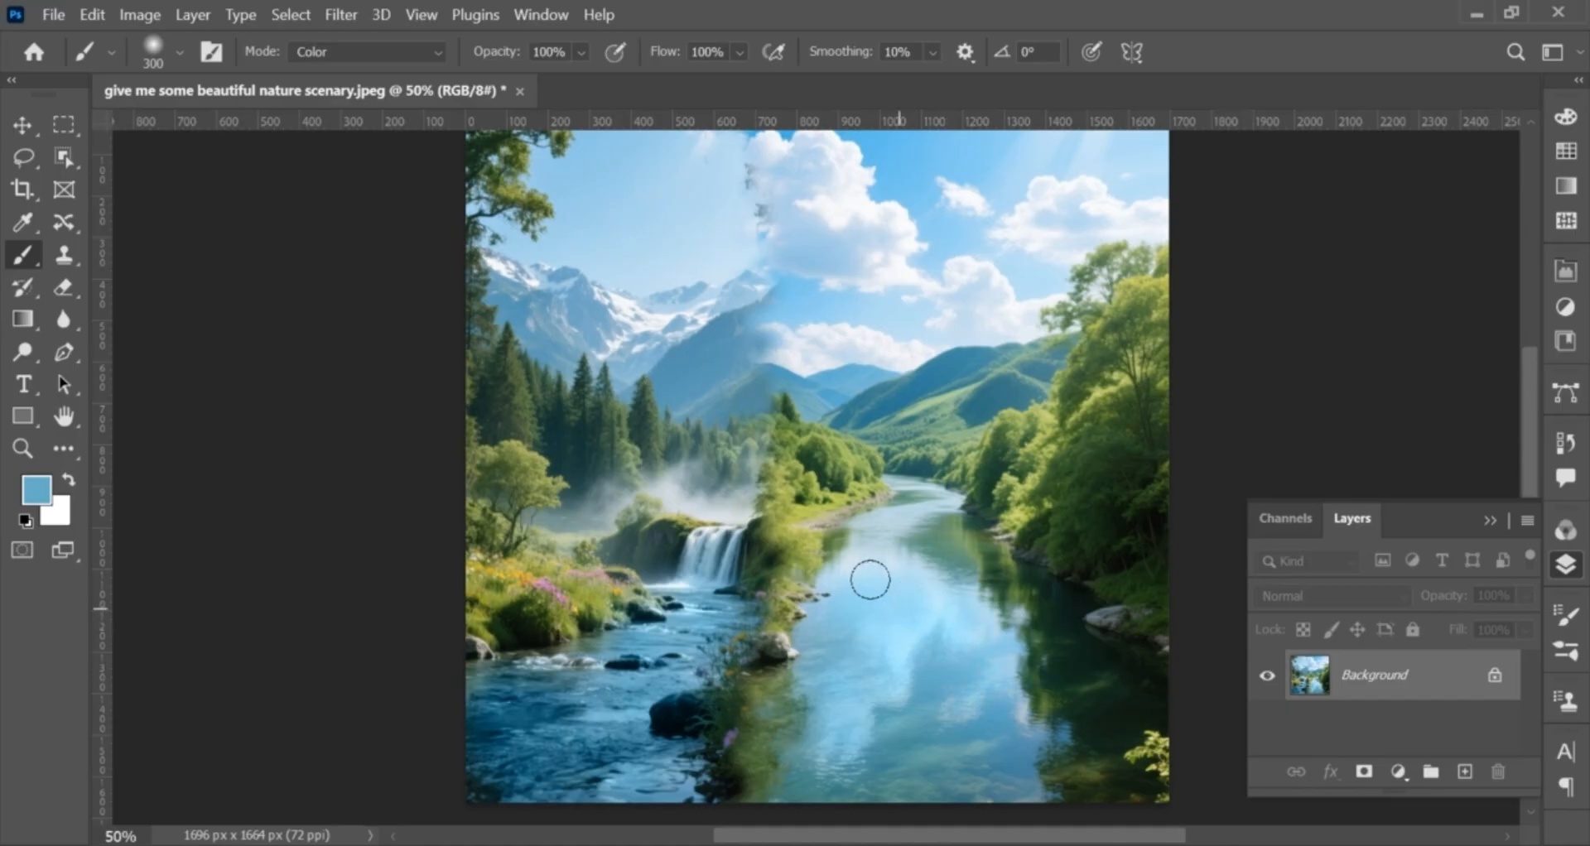
pyautogui.press('[')
pyautogui.press('[')
pyautogui.click(1489, 520)
# - Try replacing the sky with different cloudy presets from the Blue Skies group in Sky Replacement
pyautogui.click(92, 14)
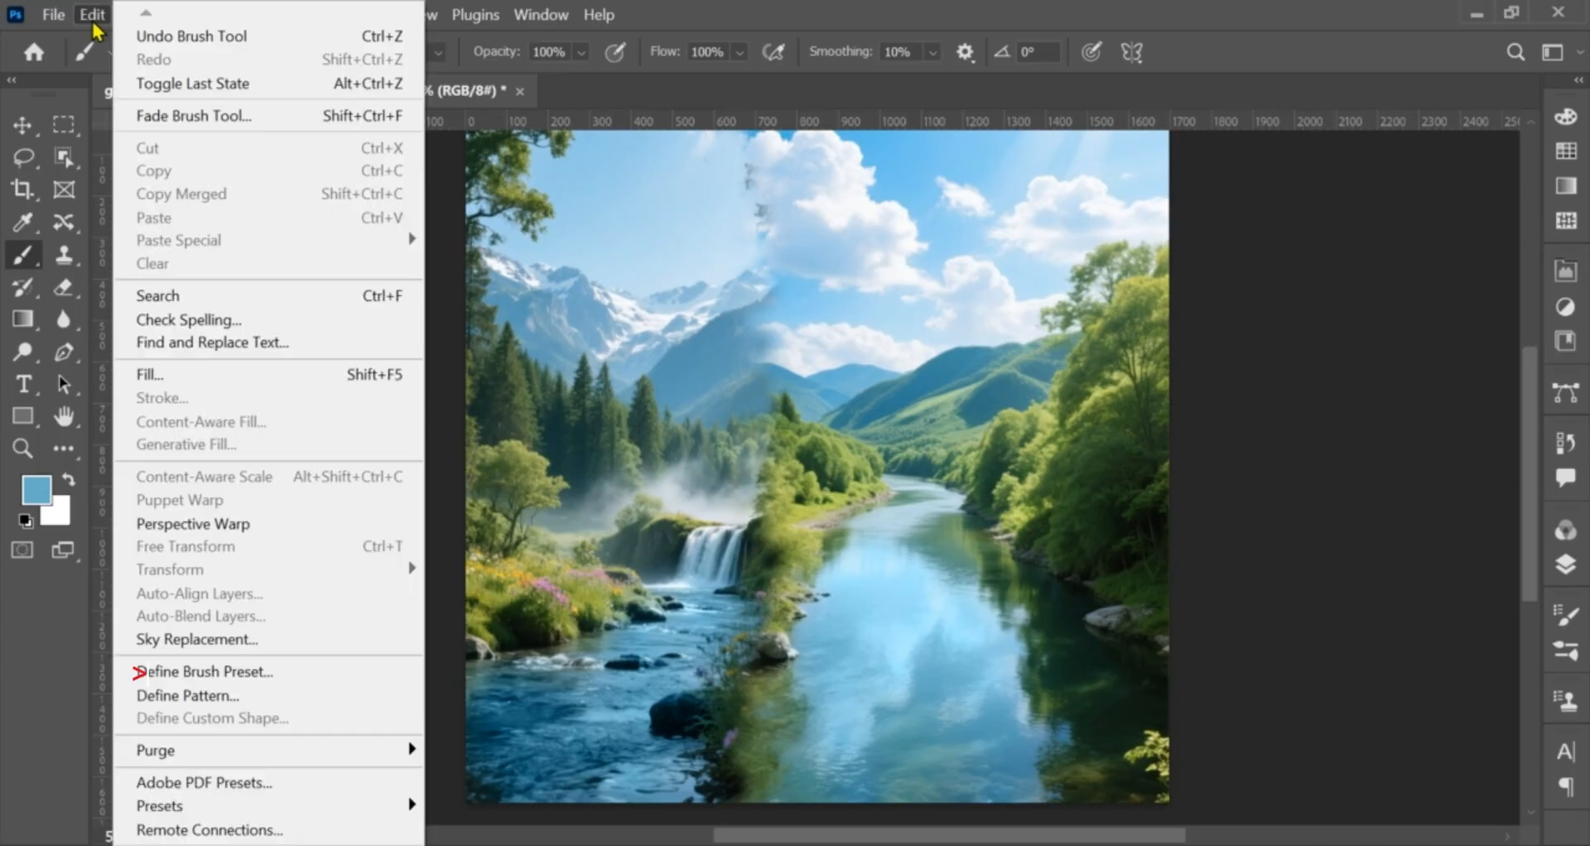
pyautogui.click(185, 638)
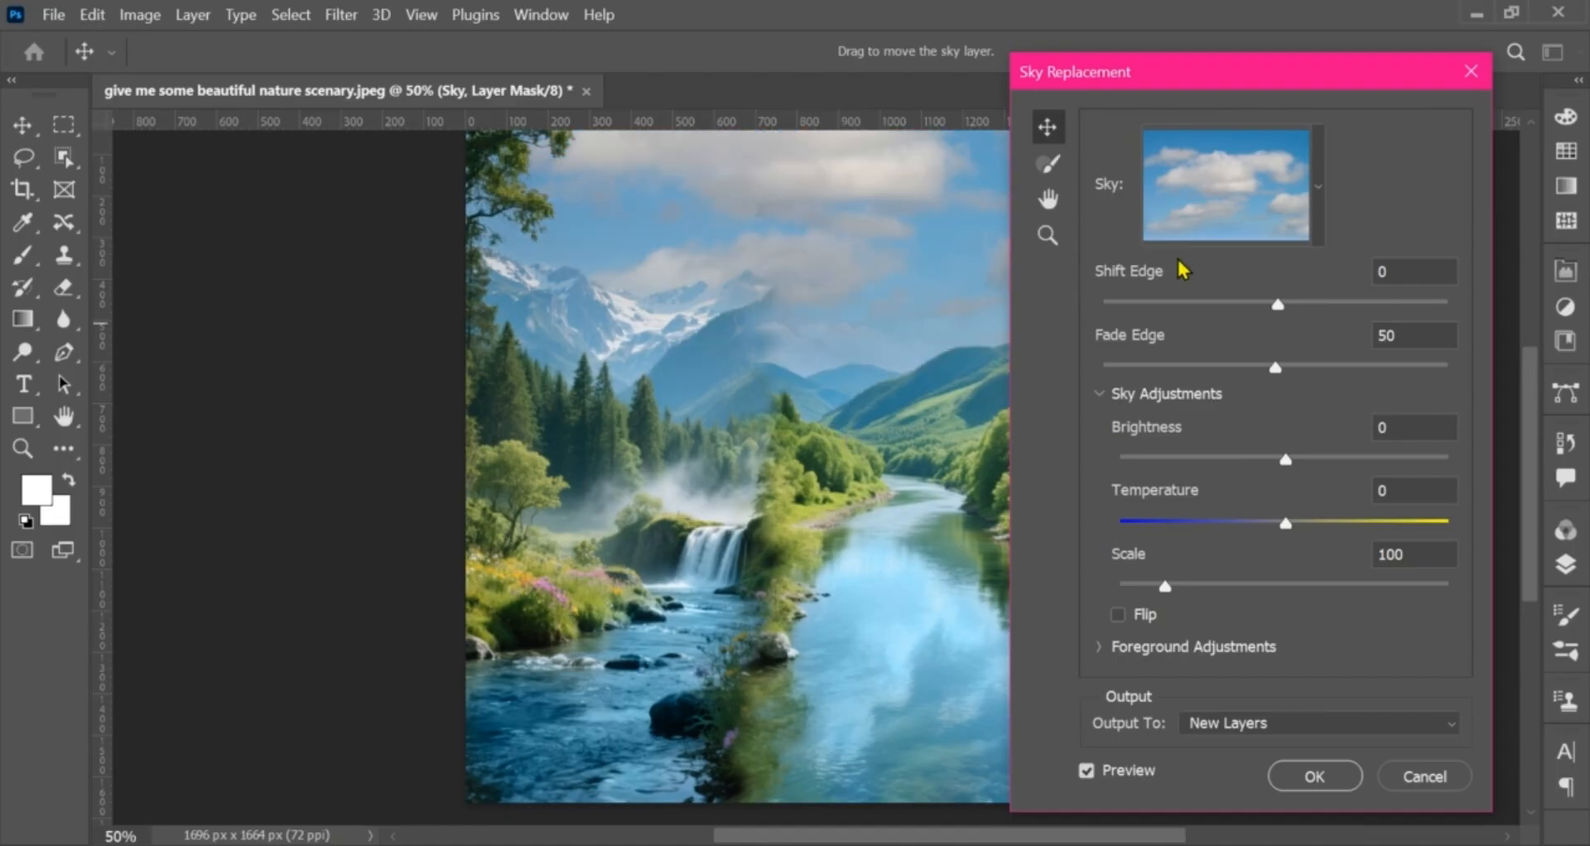
pyautogui.click(1231, 224)
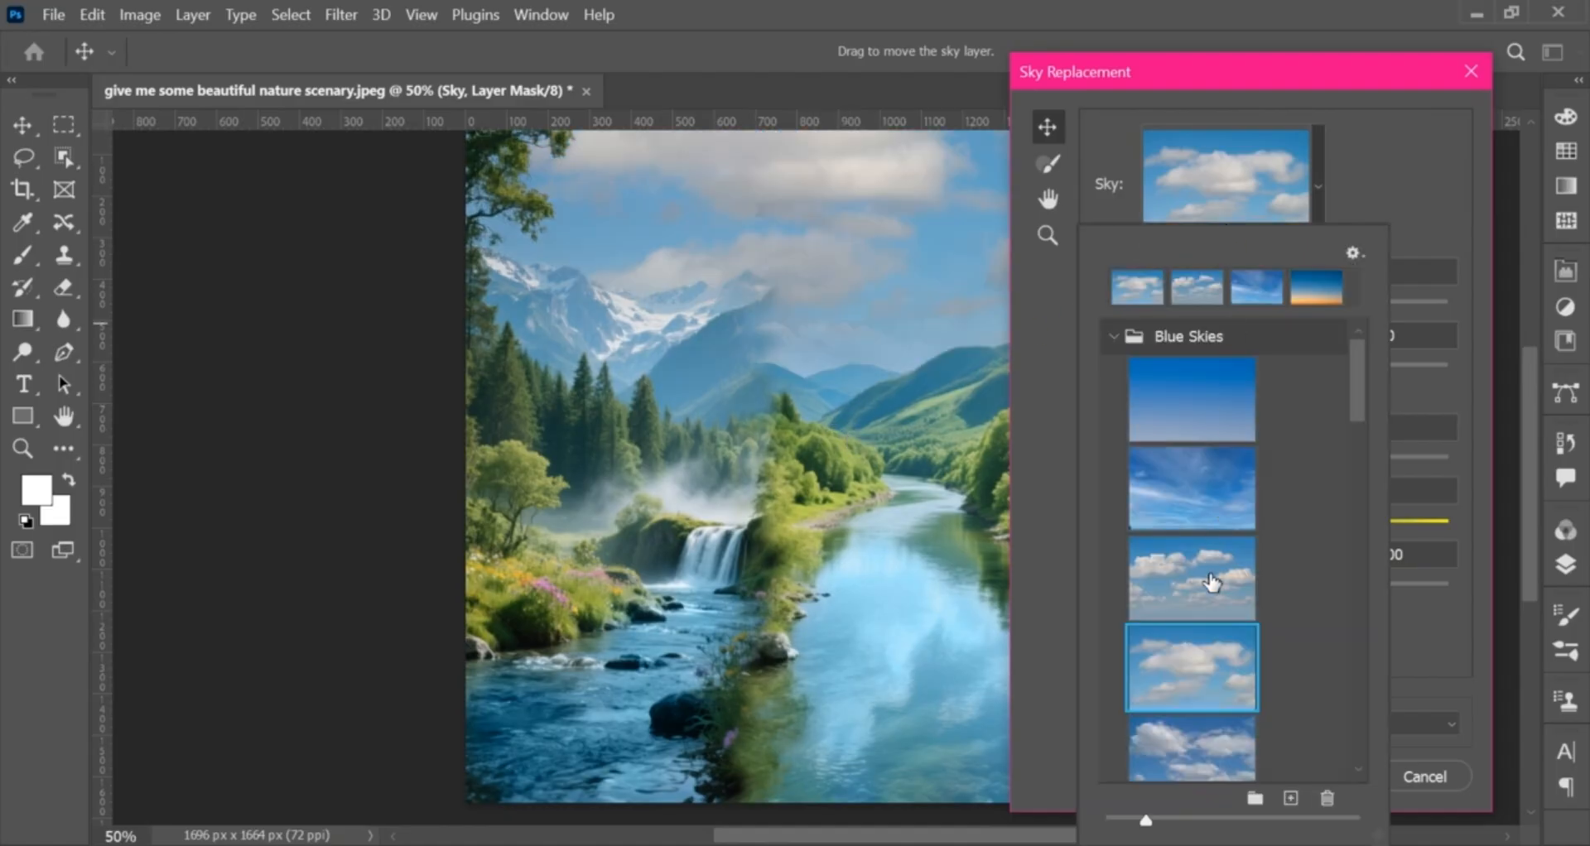
pyautogui.scroll(-3, 1204, 649)
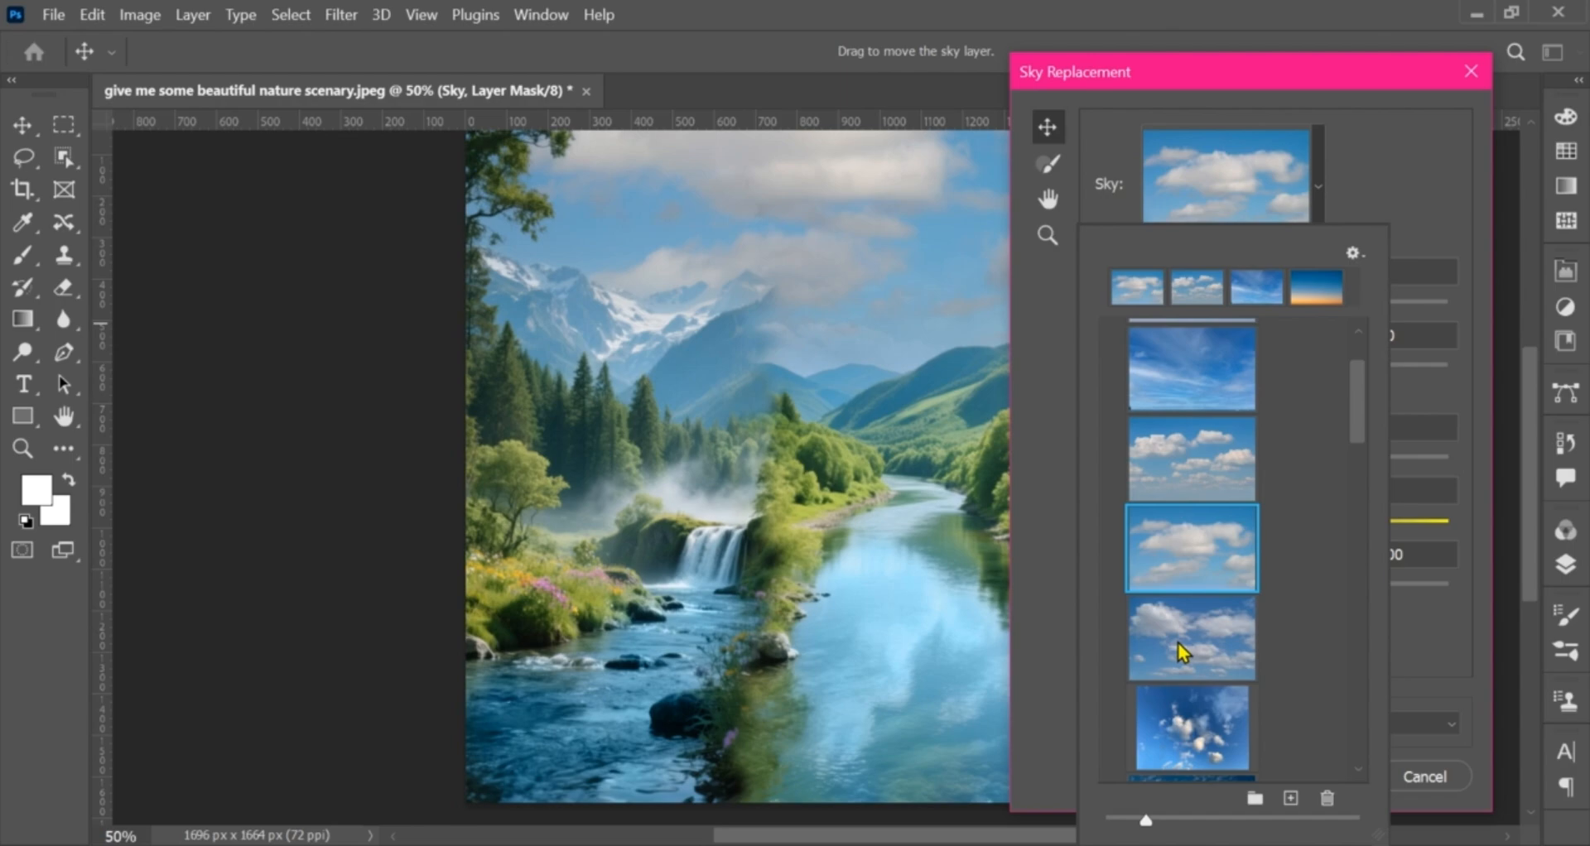
pyautogui.click(1177, 643)
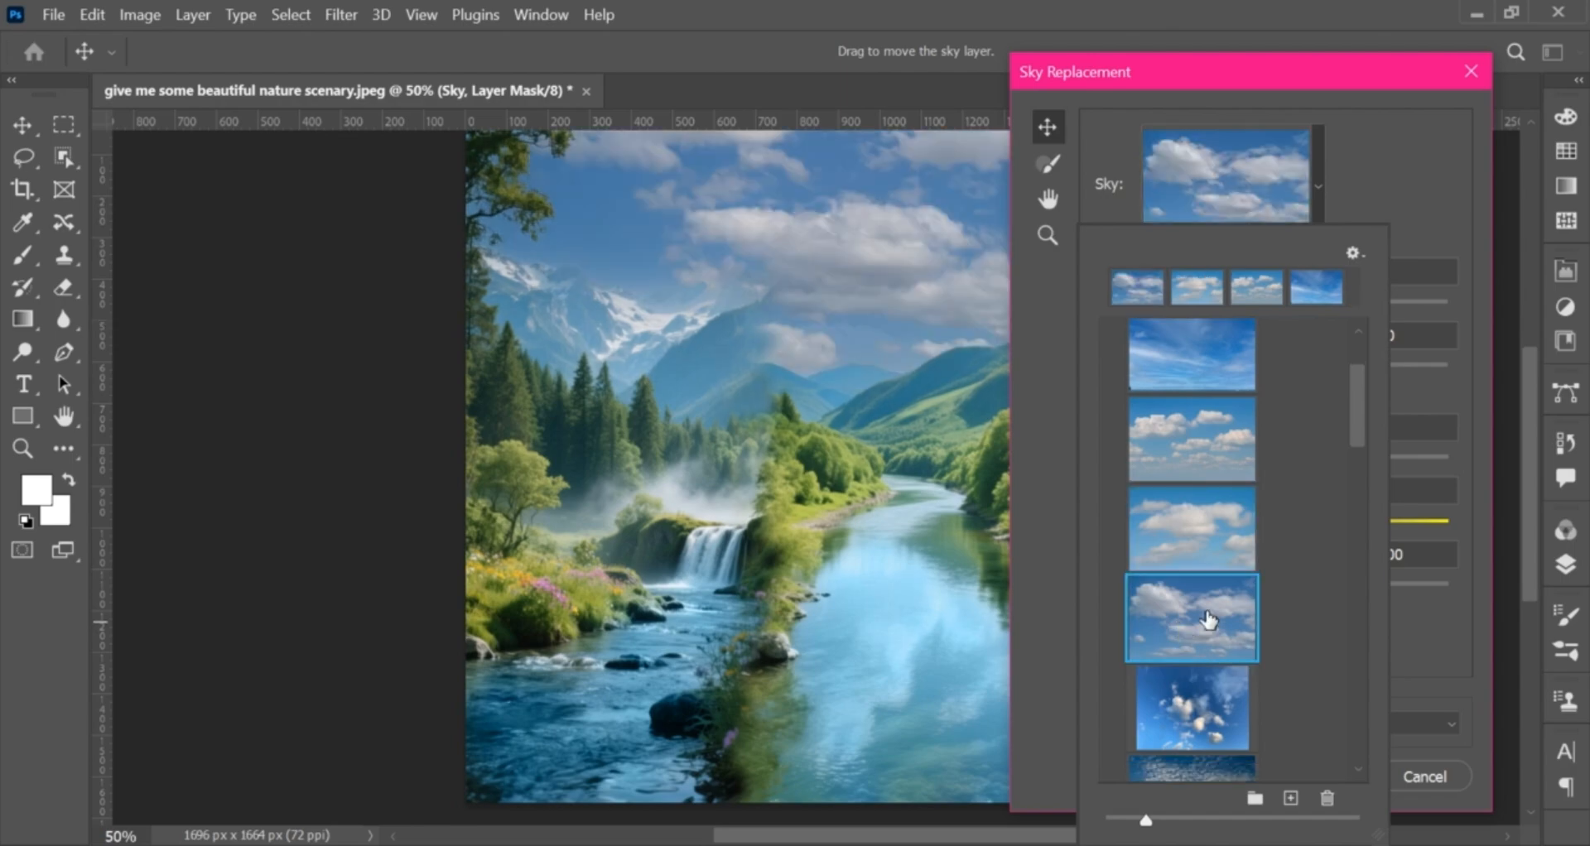
pyautogui.scroll(-5, 1209, 620)
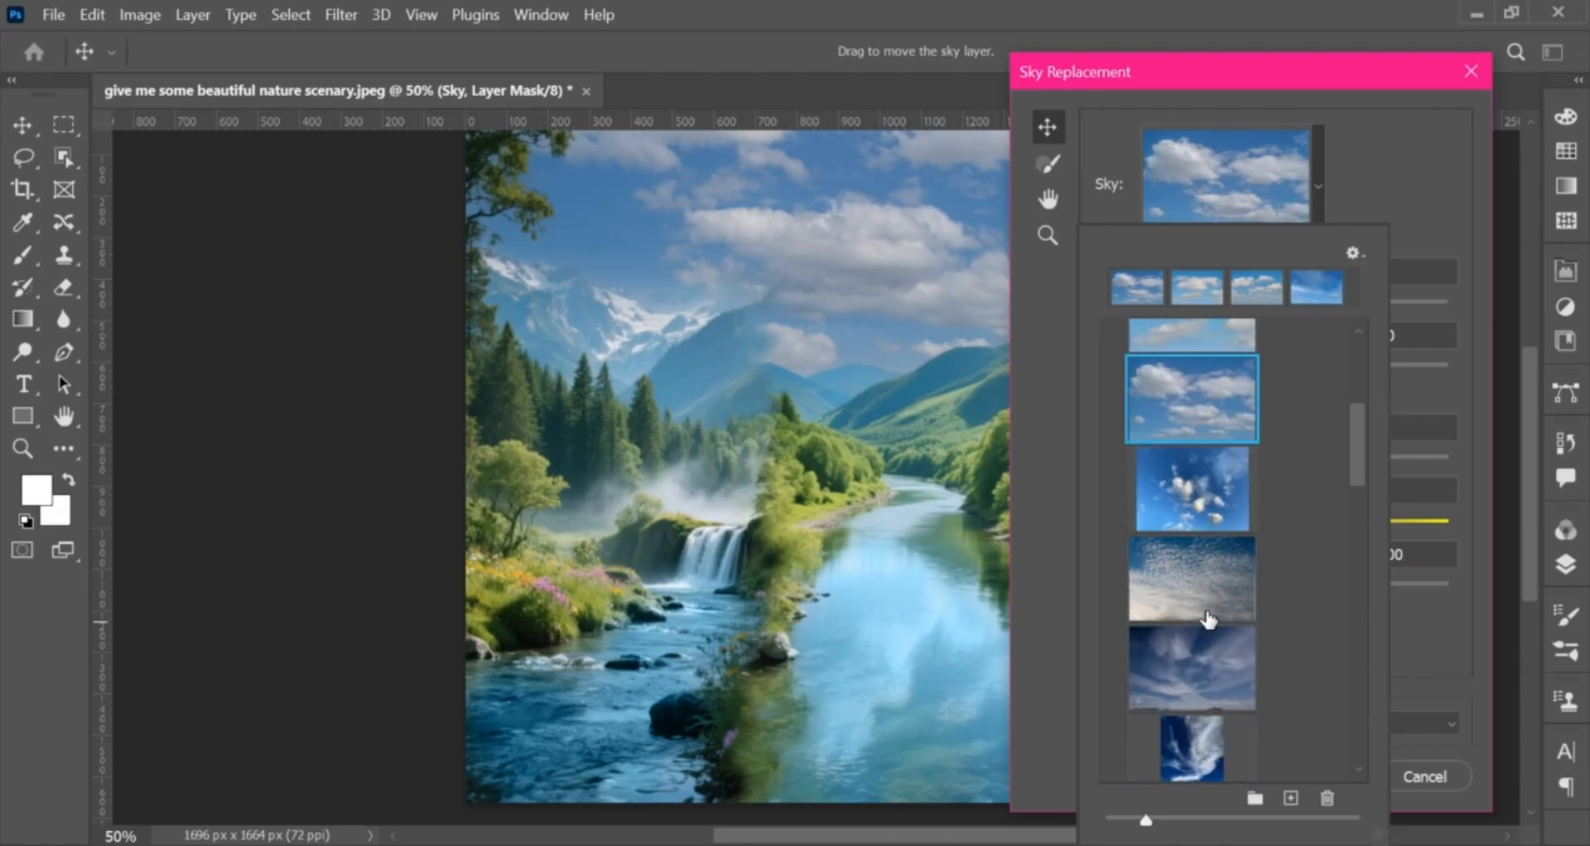
pyautogui.click(1193, 289)
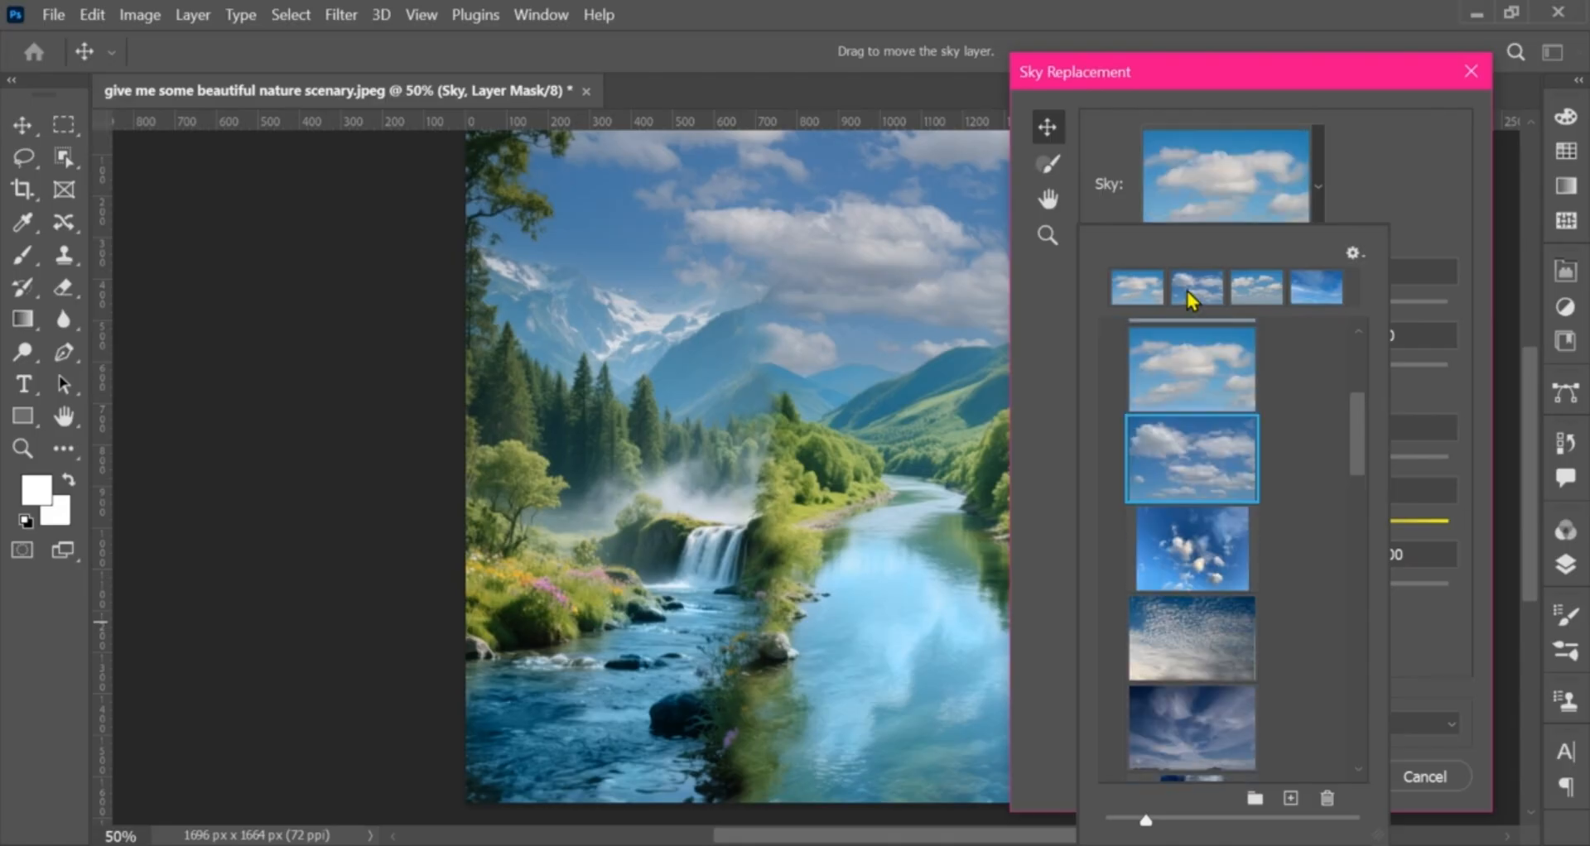
pyautogui.click(1251, 292)
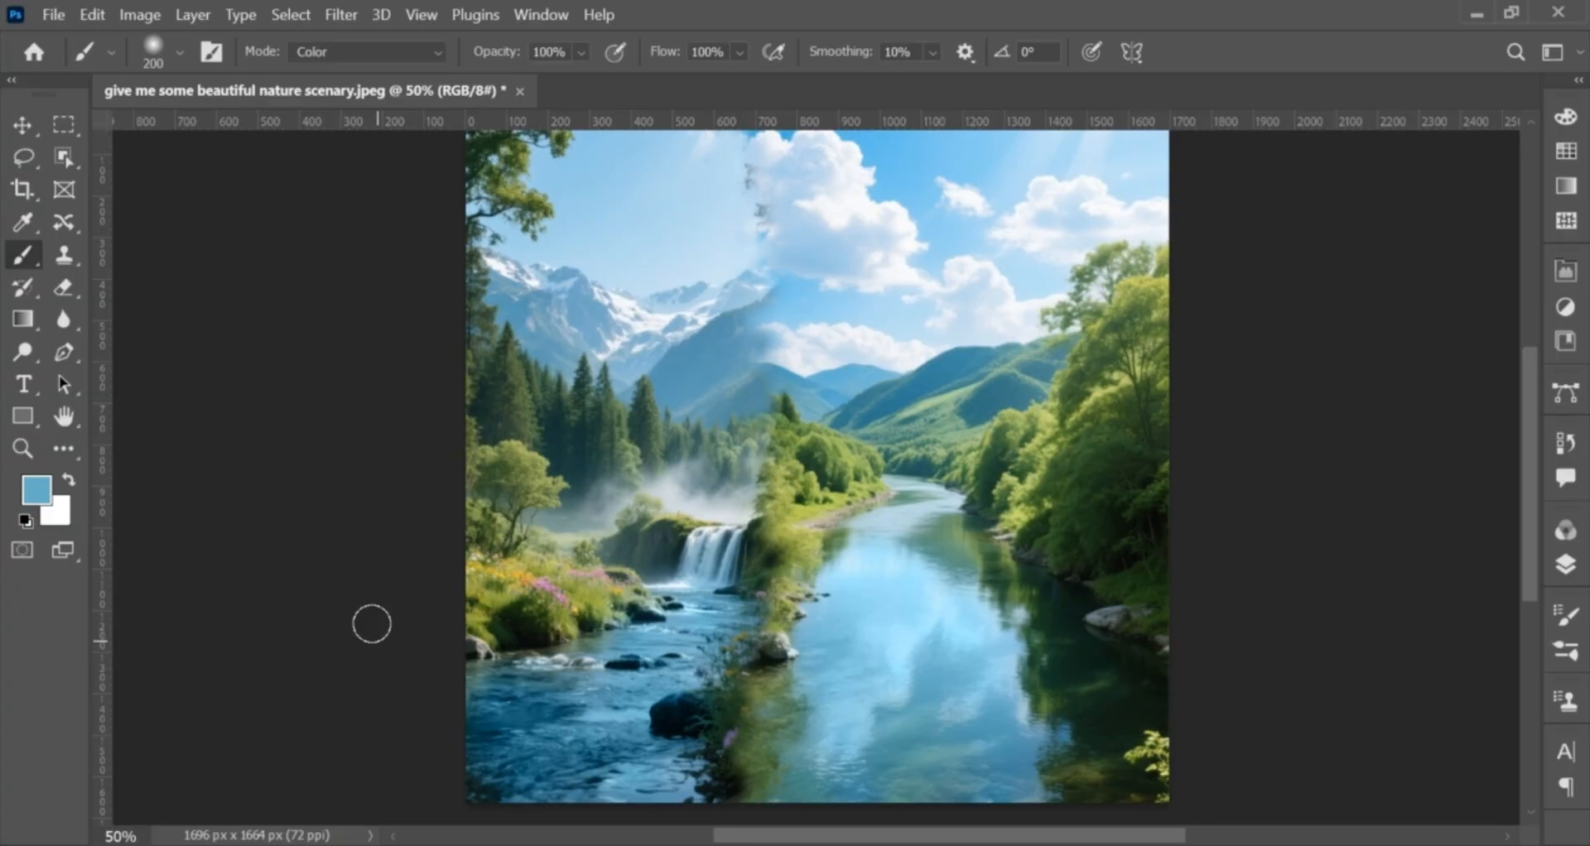
# - Undo the blue stroke over the trees, and tint the foliage along the seam with a colour sampled from the nearby trees
pyautogui.moveTo(752, 435); pyautogui.dragTo(773, 470)
pyautogui.hotkey('ctrl', 'z')
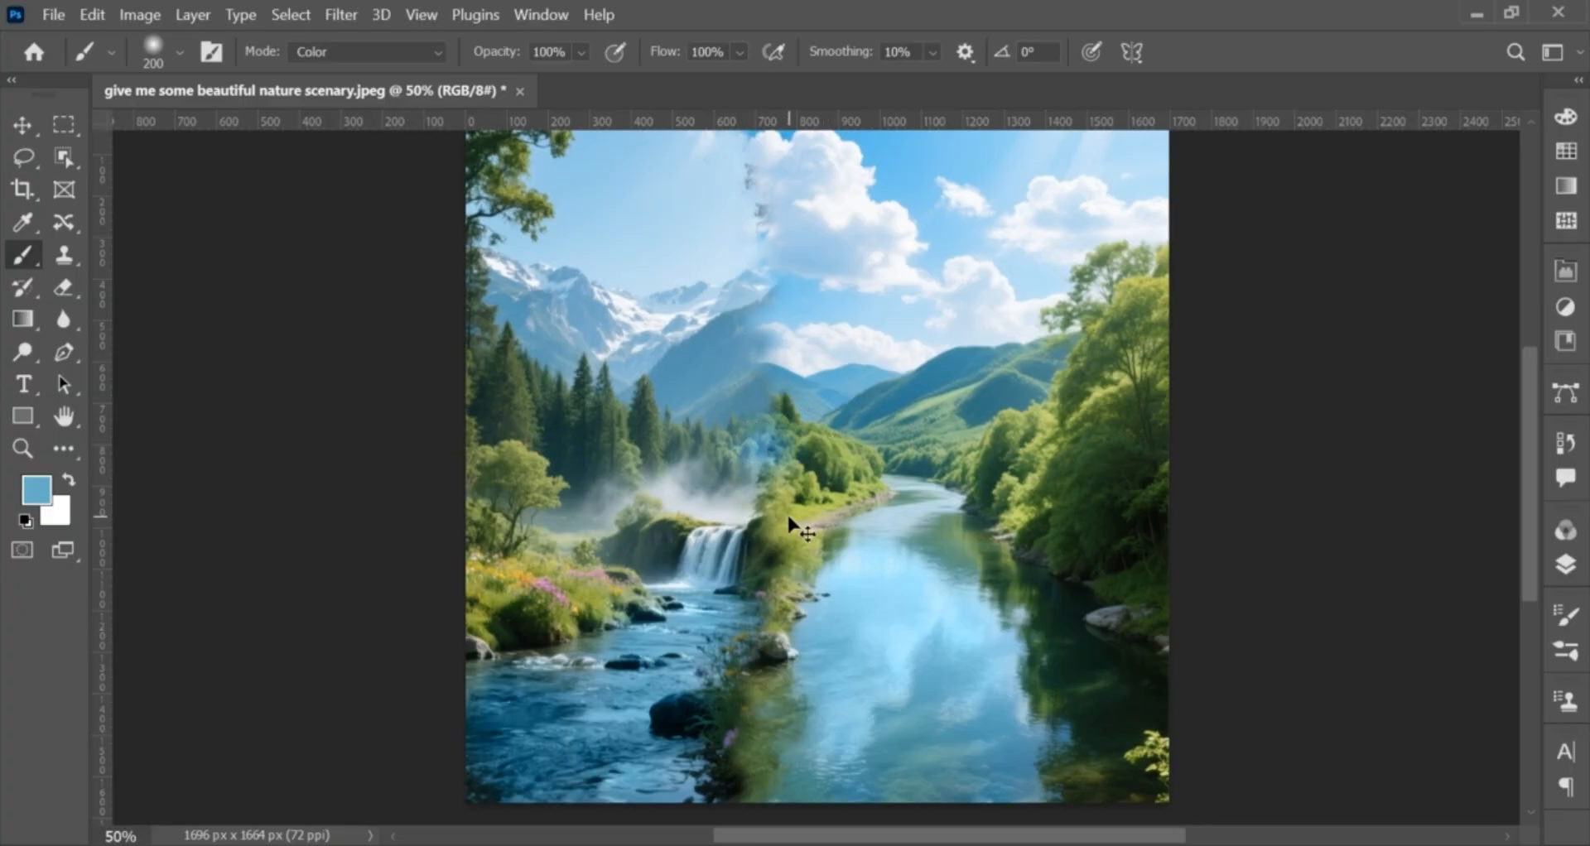
pyautogui.keyDown('alt'); pyautogui.click(787, 473); pyautogui.keyUp('alt')
pyautogui.moveTo(746, 414)
pyautogui.mouseDown()
pyautogui.moveTo(743, 532)
pyautogui.moveTo(708, 452)
pyautogui.moveTo(576, 534)
pyautogui.moveTo(776, 441)
pyautogui.moveTo(816, 444)
pyautogui.moveTo(743, 513)
pyautogui.mouseUp()
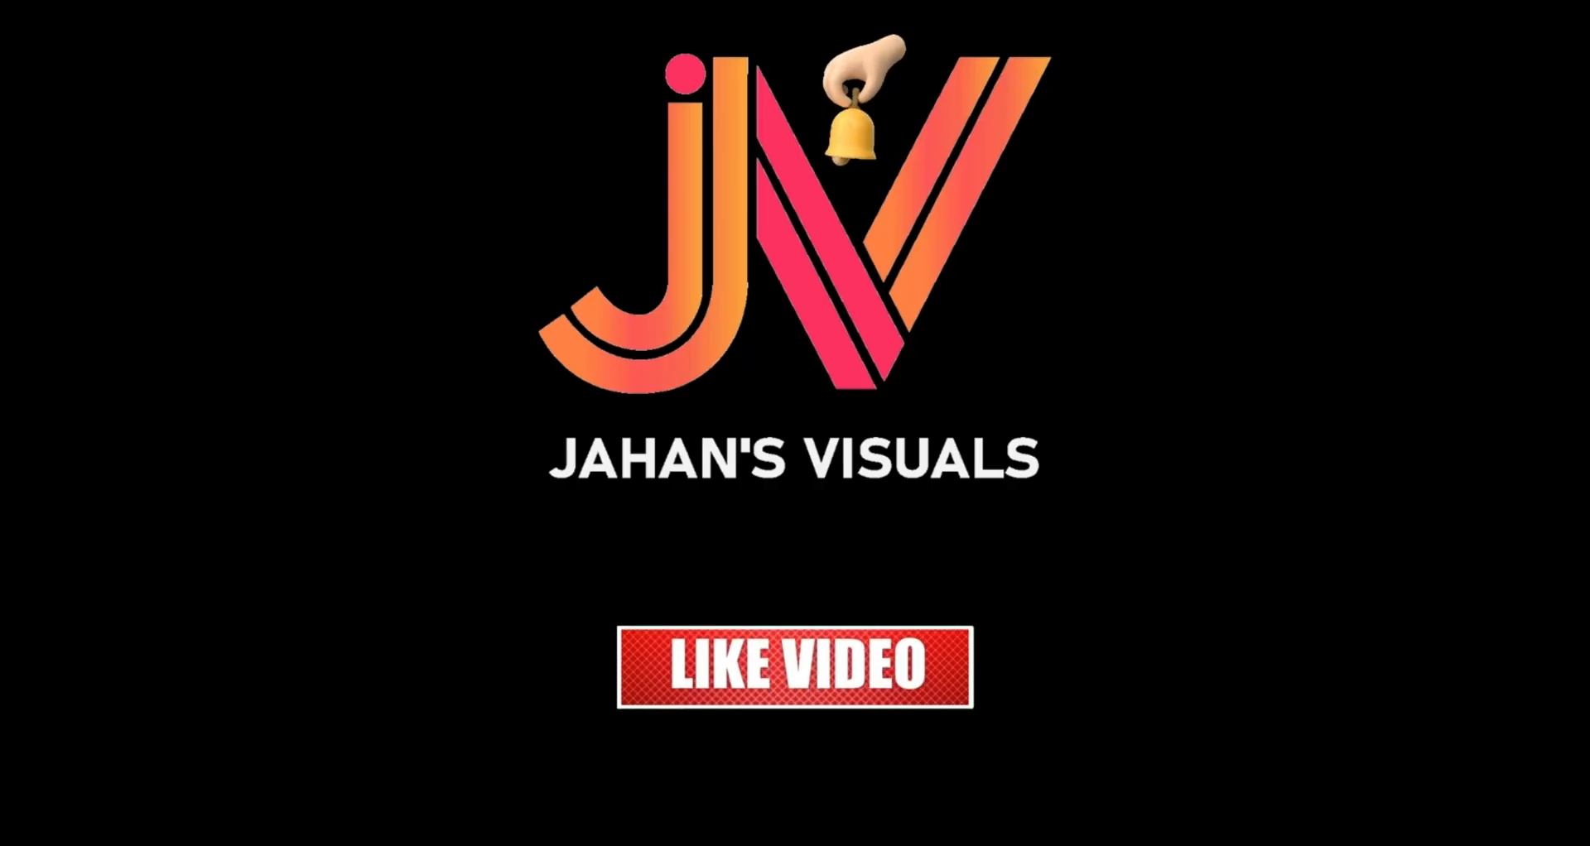